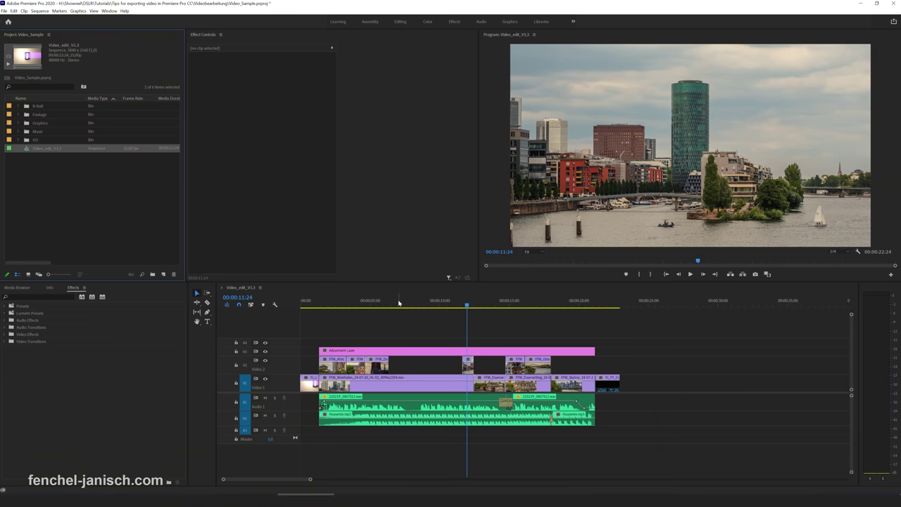
- Open Export Settings for Video_edit_V1.3 and change the format from MPEG2 to H.264
{"action": "left_click", "coordinate": [4, 12]}
{"action": "mouse_move", "coordinate": [82, 213]}
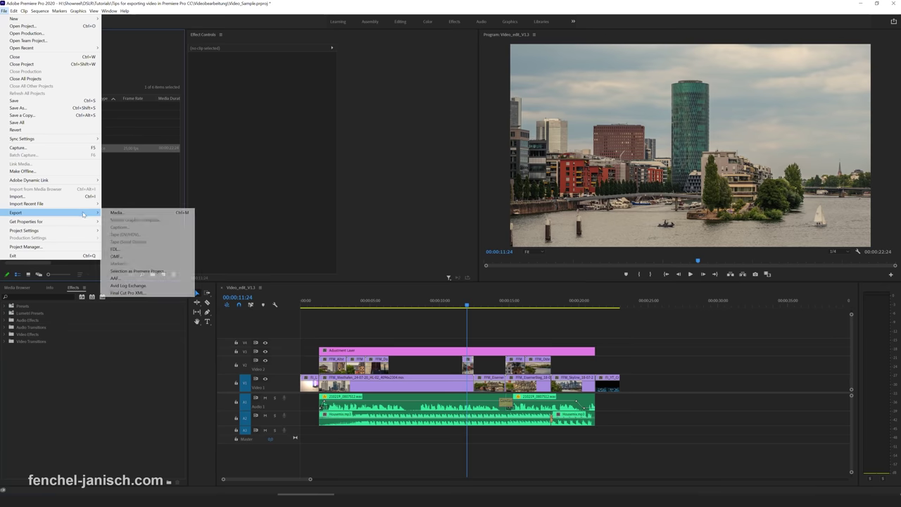
{"action": "left_click", "coordinate": [146, 213]}
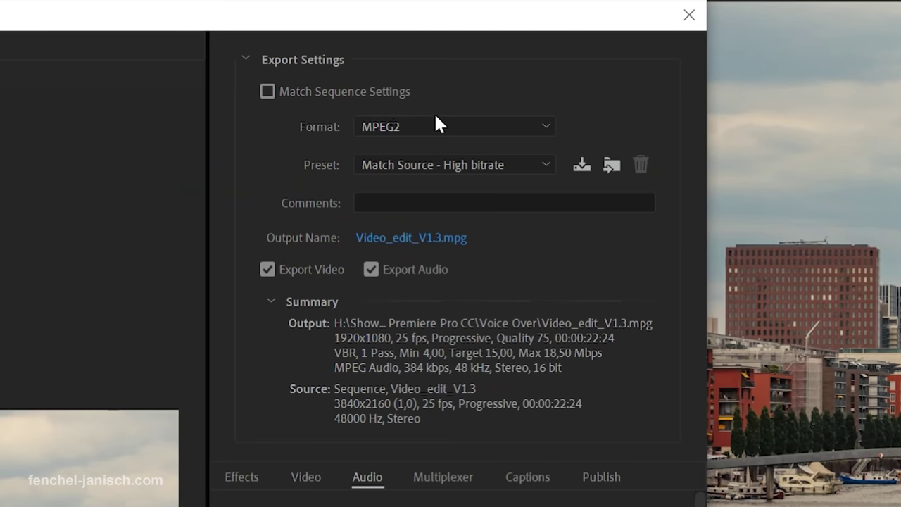
{"action": "left_click", "coordinate": [497, 84]}
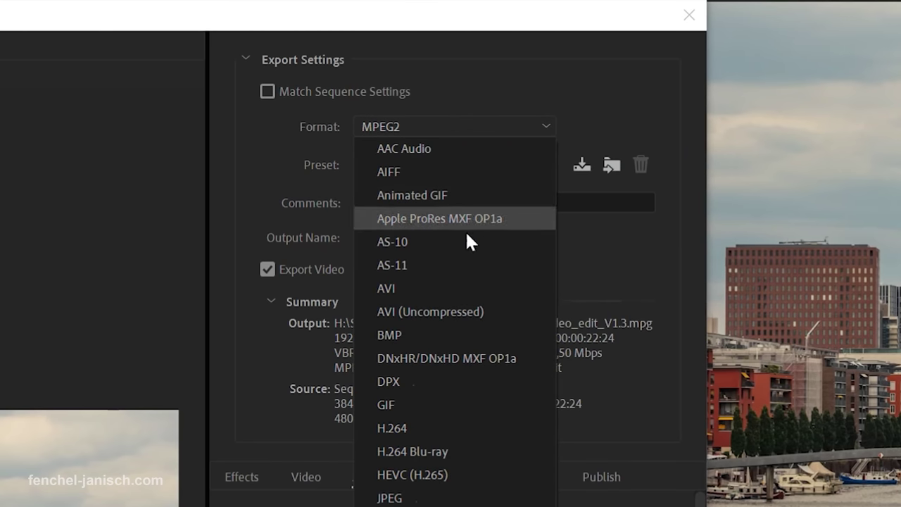
{"action": "left_click", "coordinate": [442, 422]}
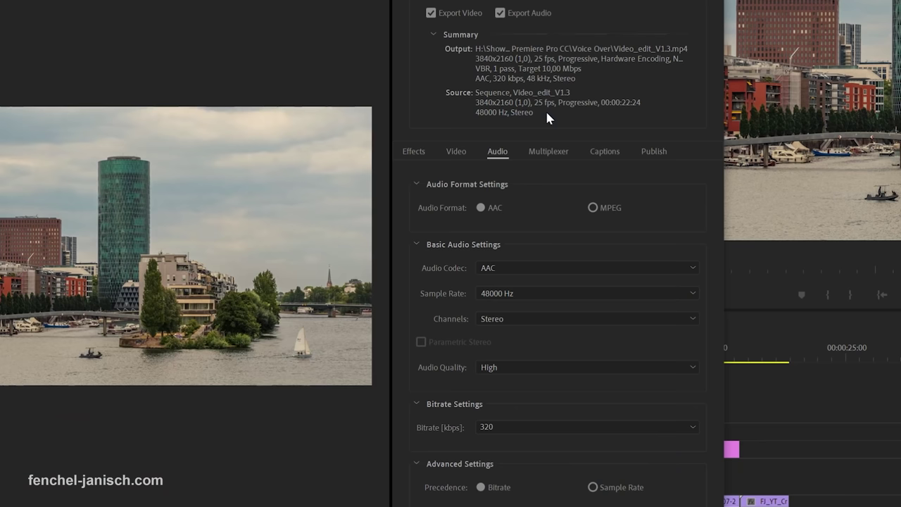
{"action": "left_click", "coordinate": [457, 151]}
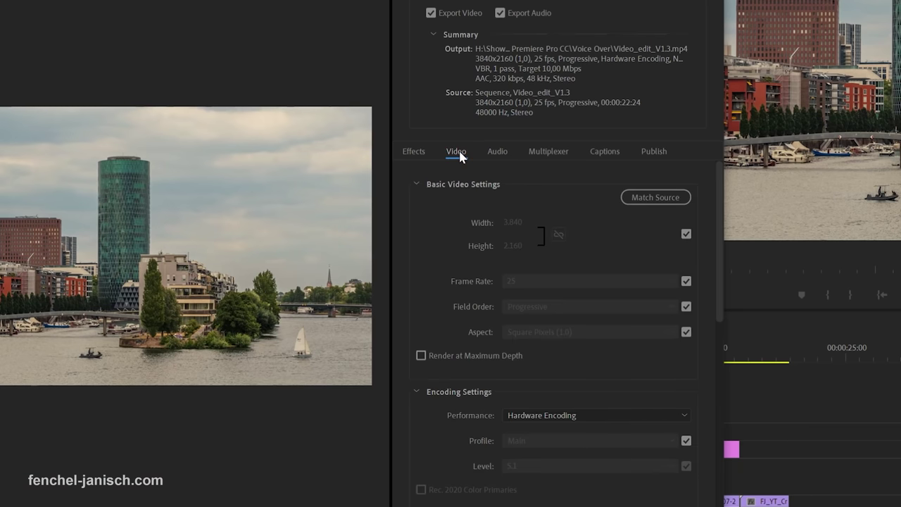
- Free the 3840x2160 width and height from source matching and unlink their proportions
{"action": "left_click", "coordinate": [521, 4]}
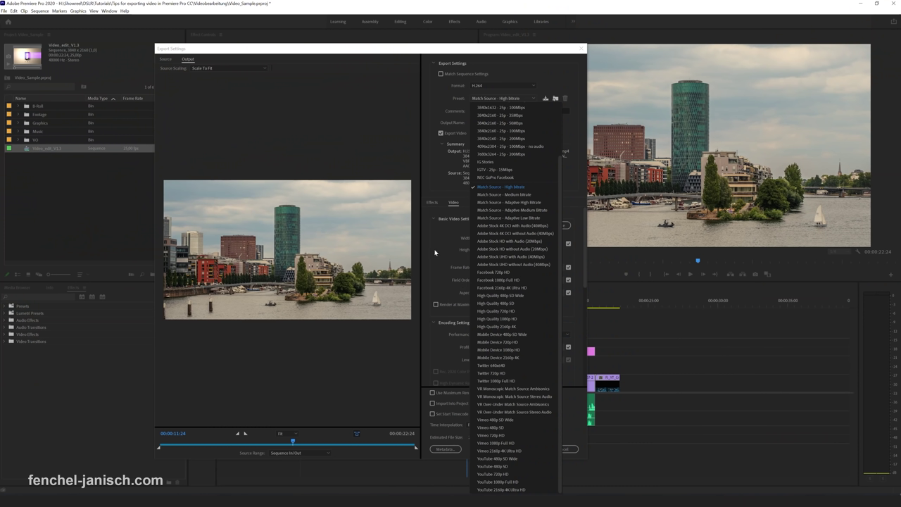
{"action": "left_click", "coordinate": [435, 252]}
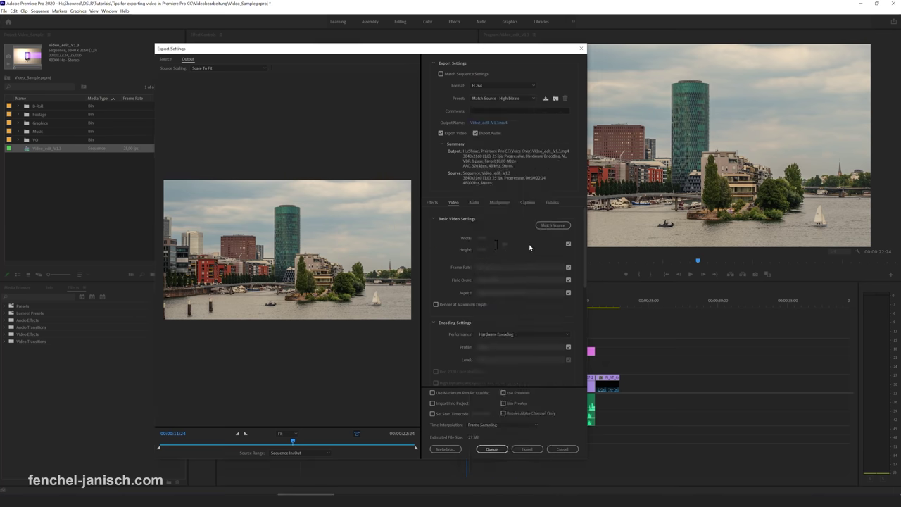
{"action": "left_click", "coordinate": [568, 244]}
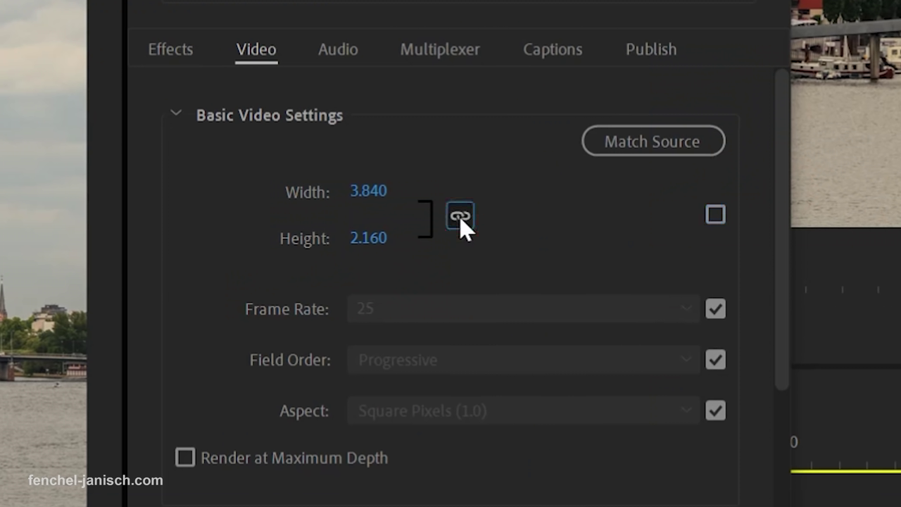
{"action": "left_click", "coordinate": [460, 216]}
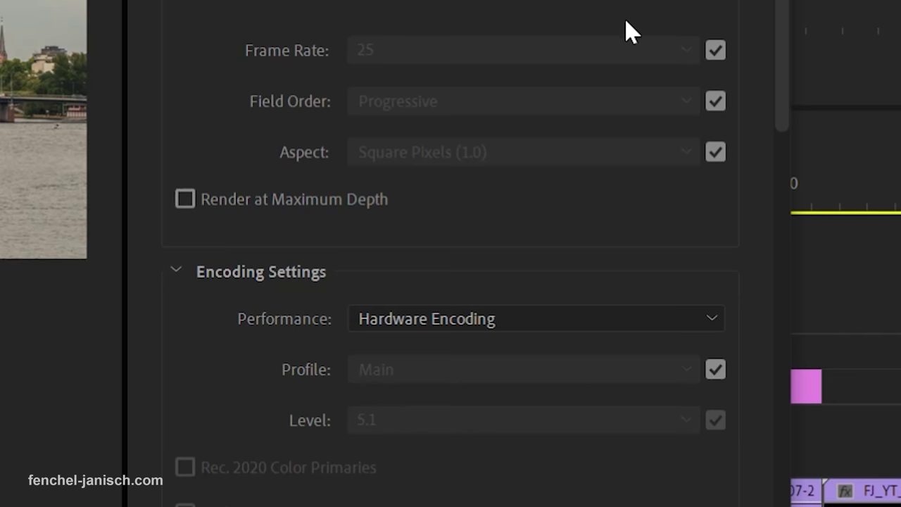
- Make the frame rate editable, try 24 fps, then set it back to 25 fps
{"action": "left_click", "coordinate": [715, 50]}
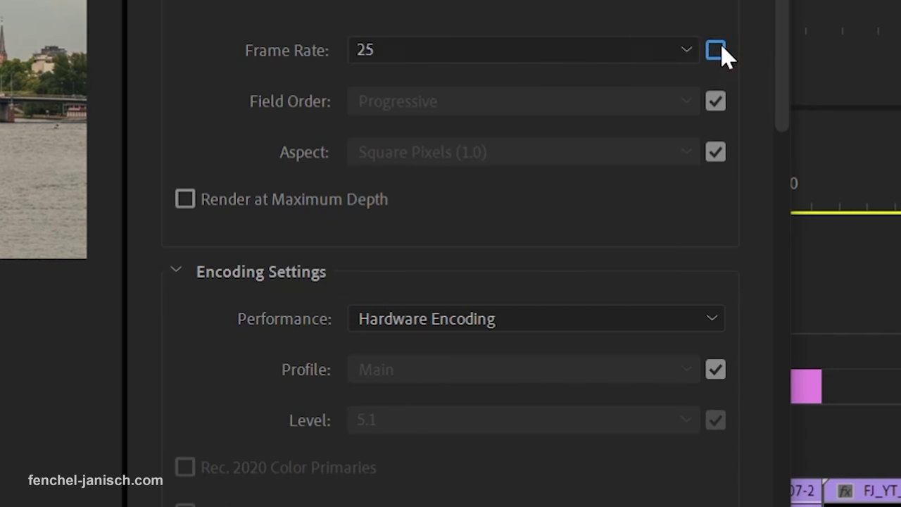
{"action": "left_click", "coordinate": [627, 52]}
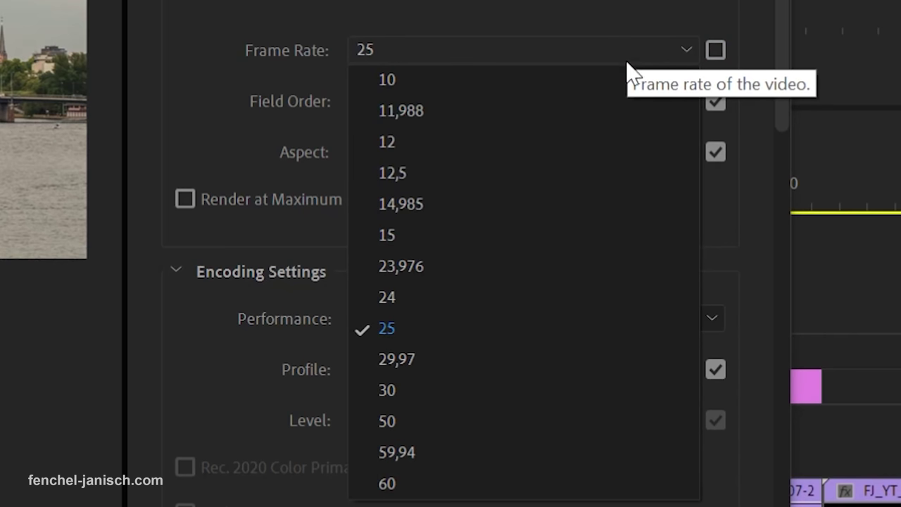
{"action": "left_click", "coordinate": [548, 294]}
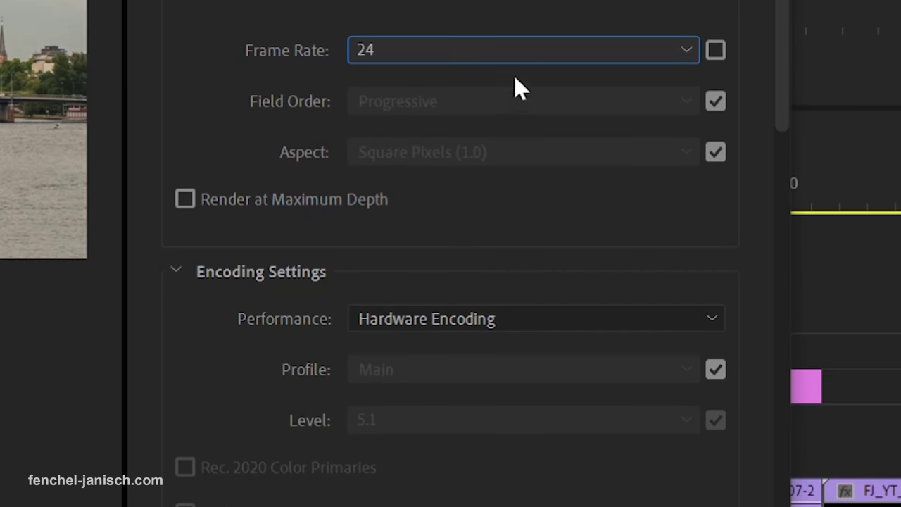
{"action": "left_click", "coordinate": [517, 50]}
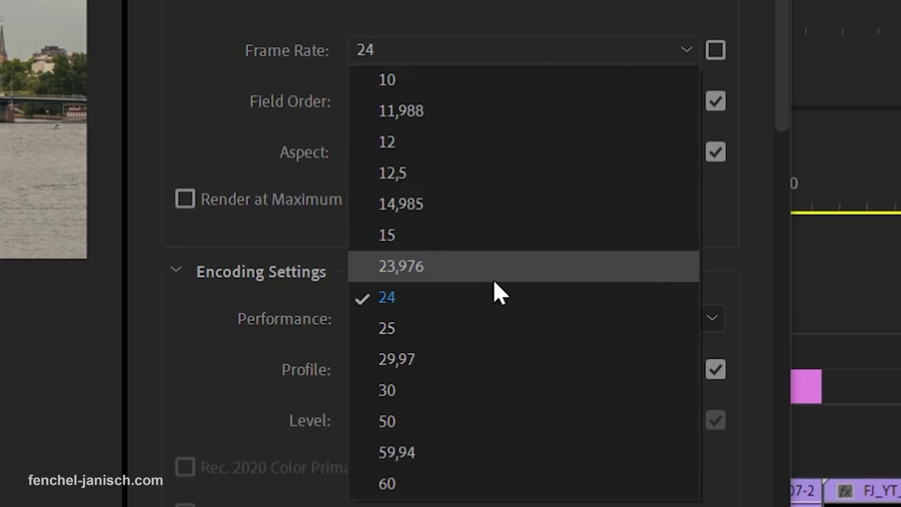
{"action": "left_click", "coordinate": [494, 320]}
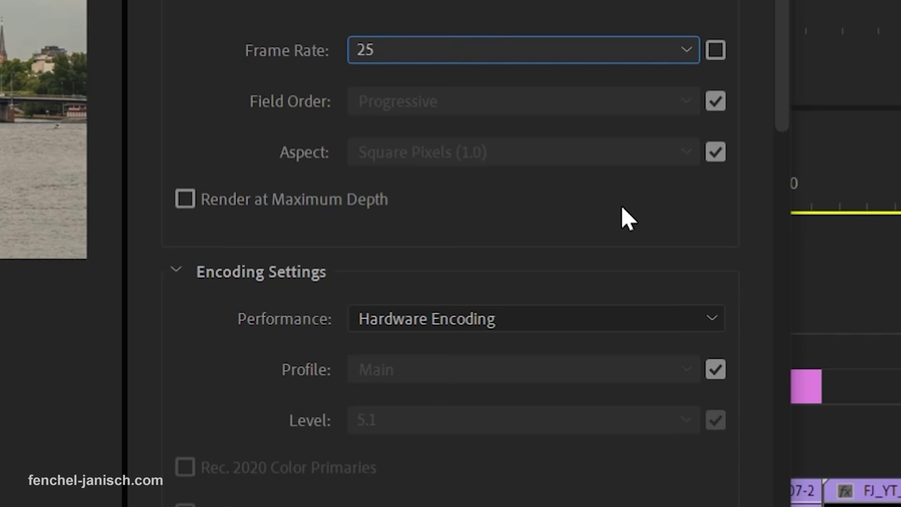
- Make field order and pixel aspect ratio editable and review the aspect ratio choices
{"action": "left_click", "coordinate": [714, 103]}
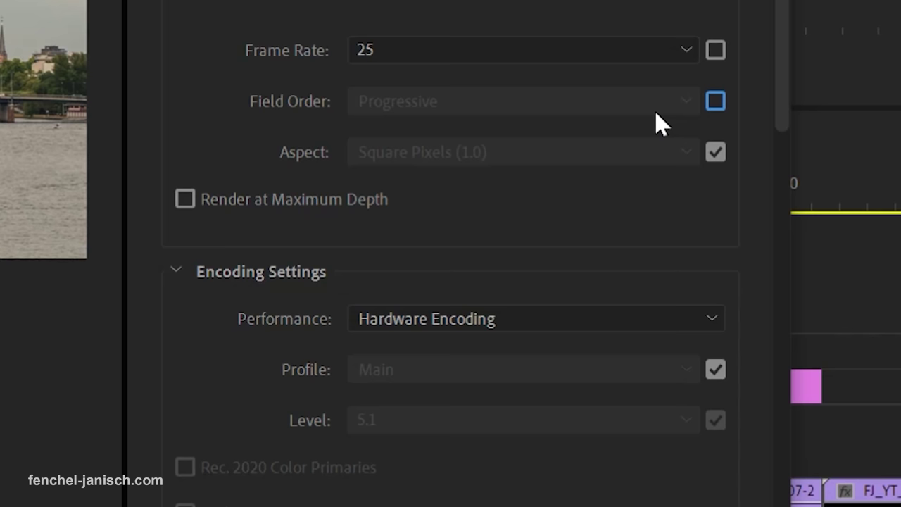
{"action": "left_click", "coordinate": [725, 159]}
{"action": "left_click", "coordinate": [622, 156]}
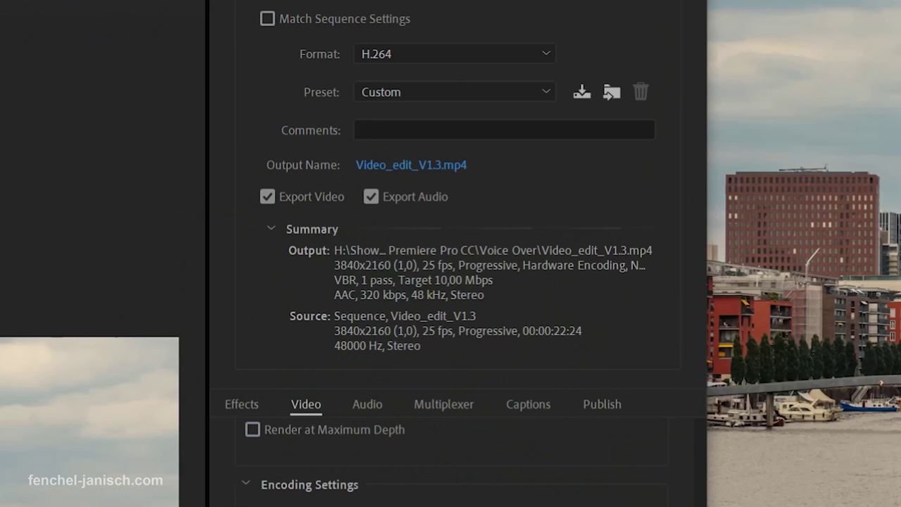
{"action": "left_click", "coordinate": [401, 56]}
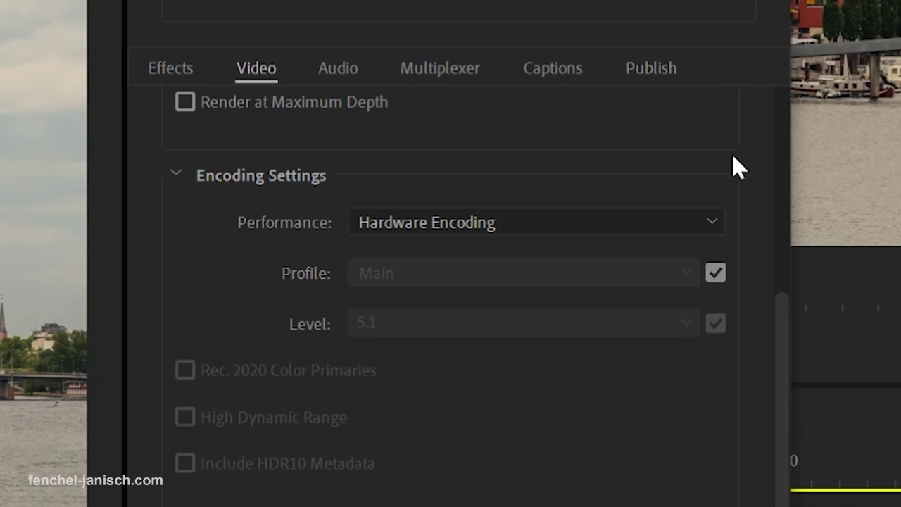
- Review the hardware and software encoding performance options, trying software encoding
{"action": "left_click", "coordinate": [712, 221]}
{"action": "left_click", "coordinate": [643, 288]}
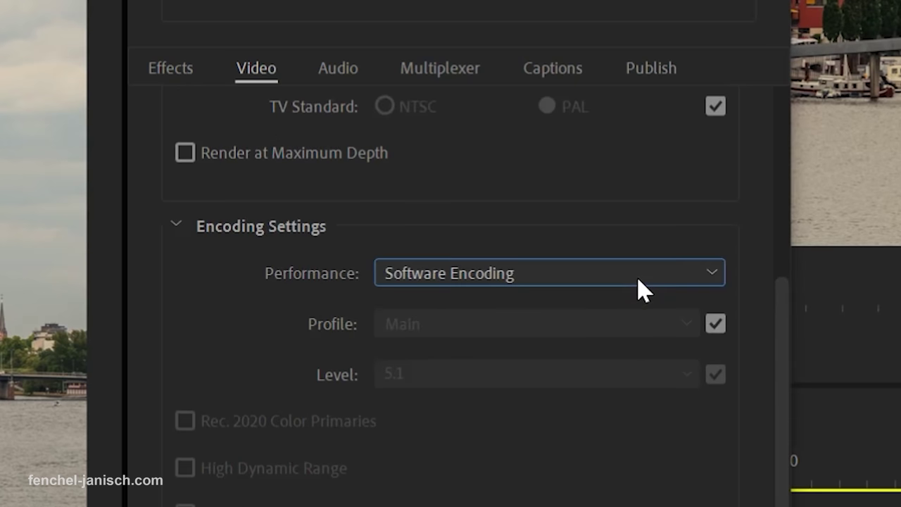
{"action": "left_click", "coordinate": [637, 285]}
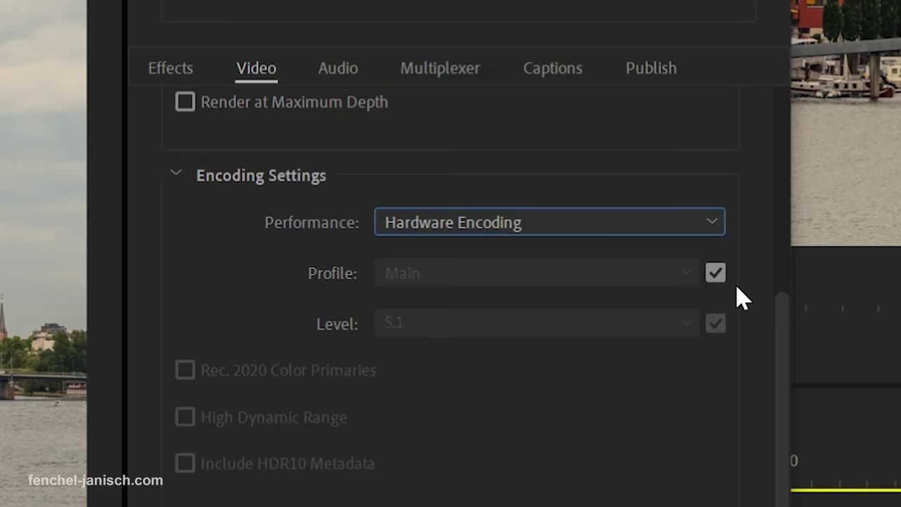
{"action": "left_click", "coordinate": [715, 220]}
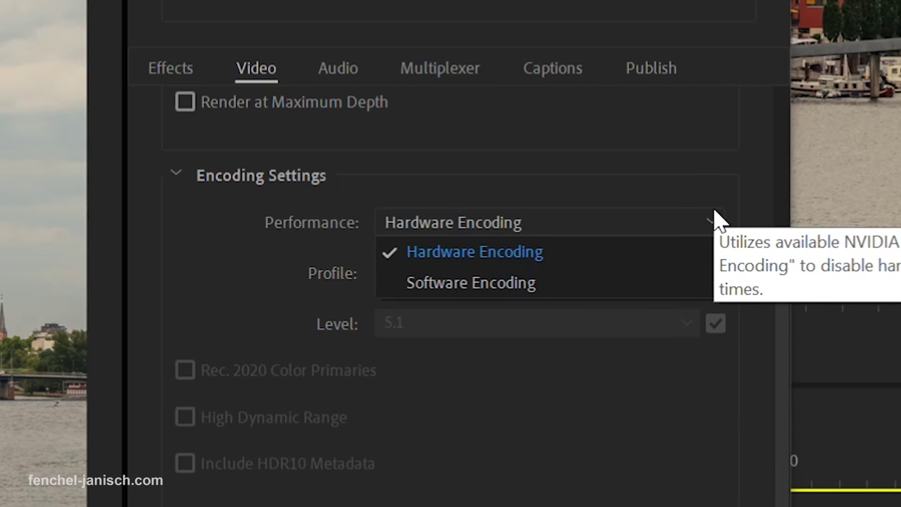
{"action": "left_click", "coordinate": [767, 271]}
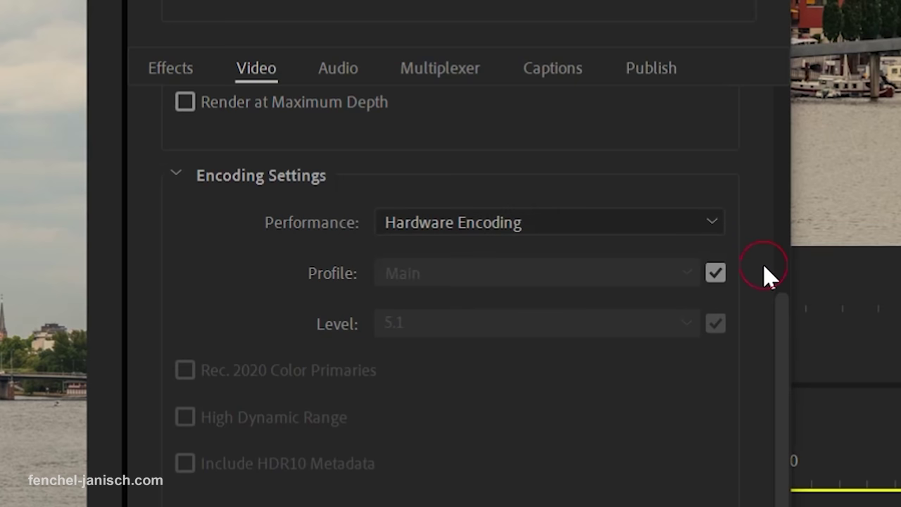
- Make Profile and Level editable and review the levels, keeping Main and 5.1
{"action": "left_click", "coordinate": [715, 273]}
{"action": "left_click", "coordinate": [668, 281]}
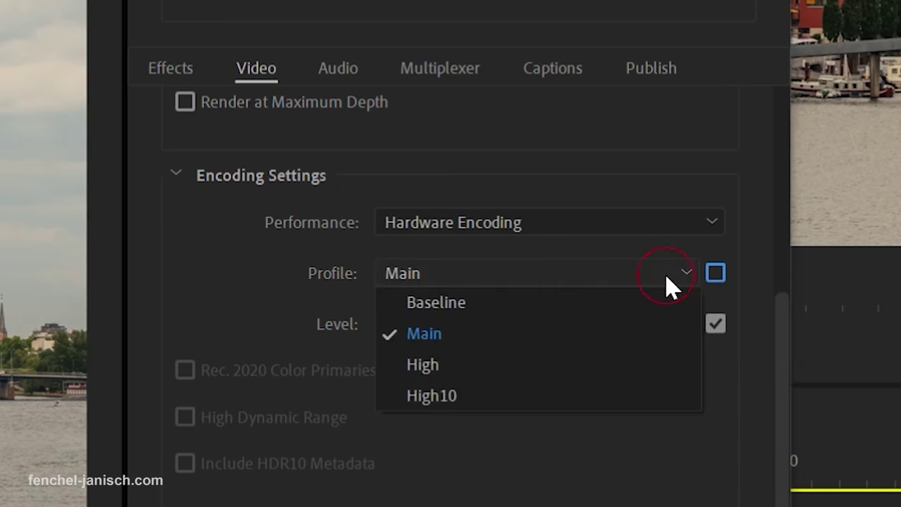
{"action": "left_click", "coordinate": [715, 323]}
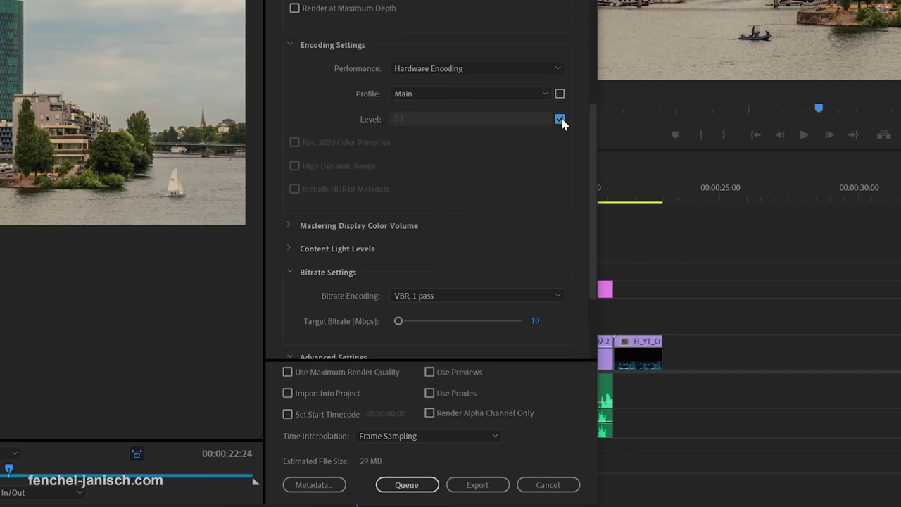
{"action": "left_click", "coordinate": [539, 121]}
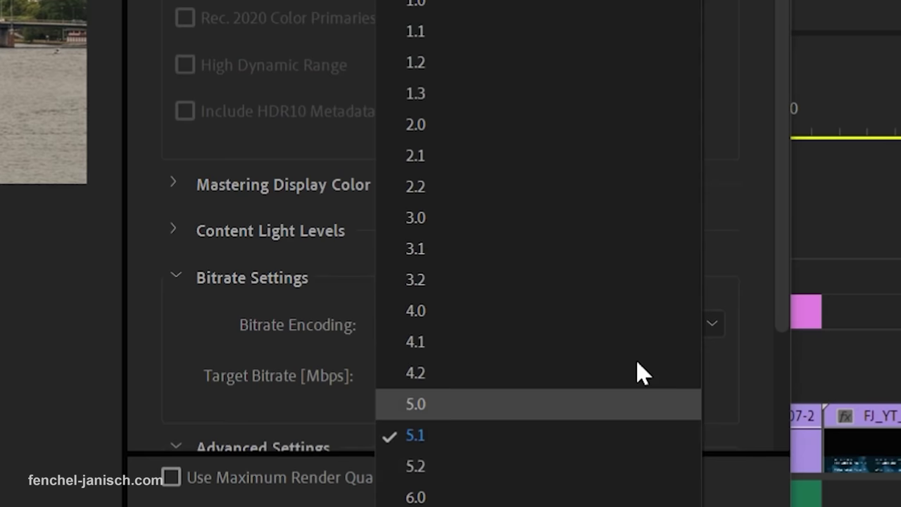
- Keep level 5.1 and expand, then collapse, Mastering Display Color Volume and Content Light Levels
{"action": "left_click", "coordinate": [568, 199]}
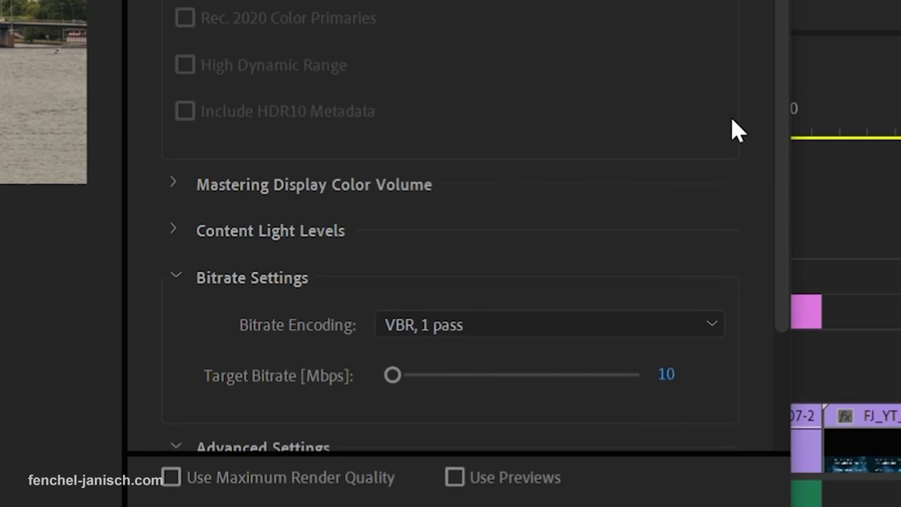
{"action": "left_click", "coordinate": [175, 184]}
{"action": "left_click", "coordinate": [175, 184]}
{"action": "left_click", "coordinate": [174, 232]}
{"action": "left_click", "coordinate": [175, 235]}
- Set the target bitrate to 15 Mbps after first trying 7.5 Mbps
{"action": "scroll", "coordinate": [784, 106], "scroll_direction": "down", "scroll_amount": 5}
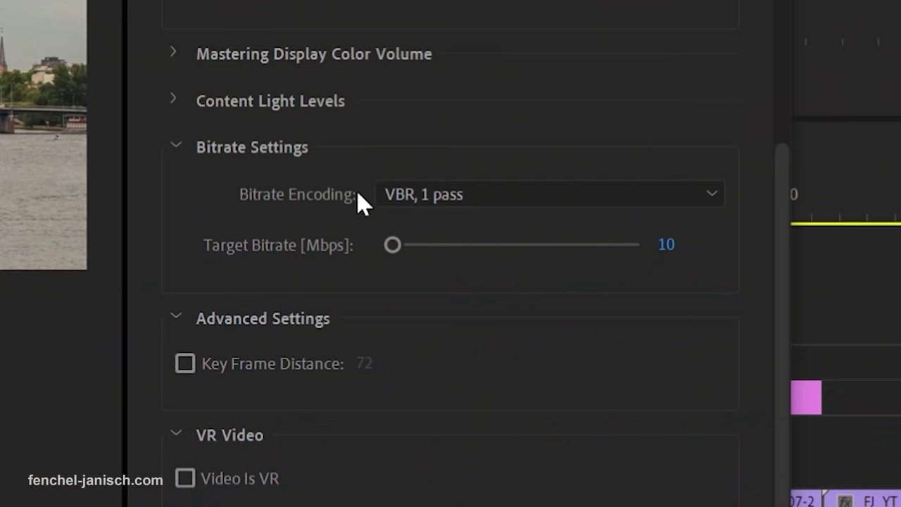
{"action": "left_click", "coordinate": [666, 246]}
{"action": "type", "text": "7,5"}
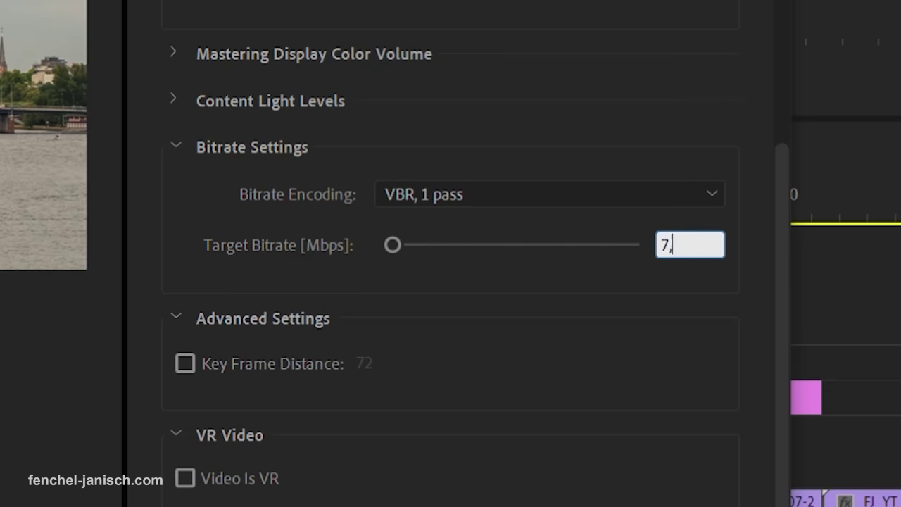
{"action": "left_click", "coordinate": [606, 322]}
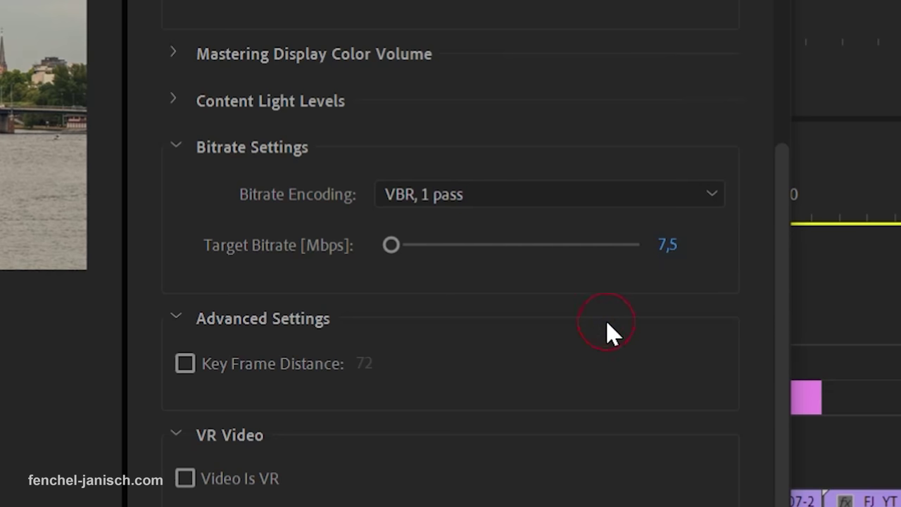
{"action": "left_click", "coordinate": [672, 250]}
{"action": "type", "text": "15"}
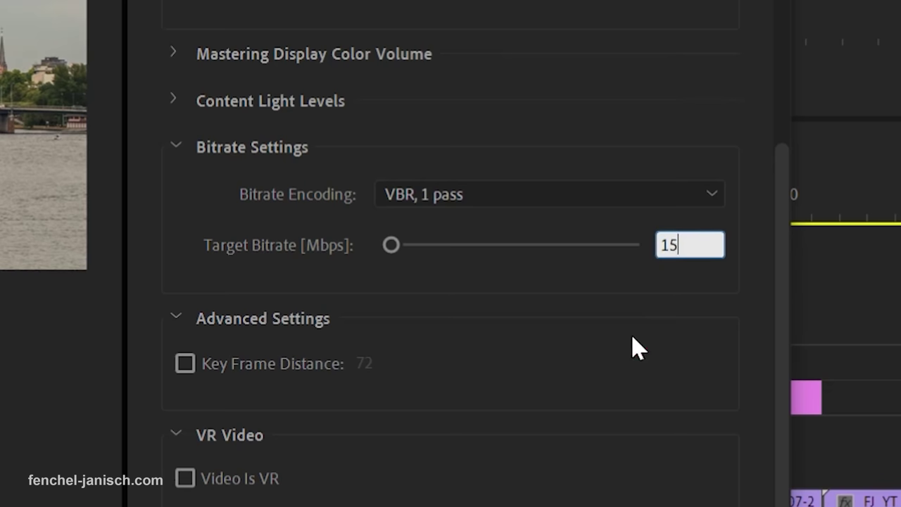
{"action": "left_click", "coordinate": [633, 337]}
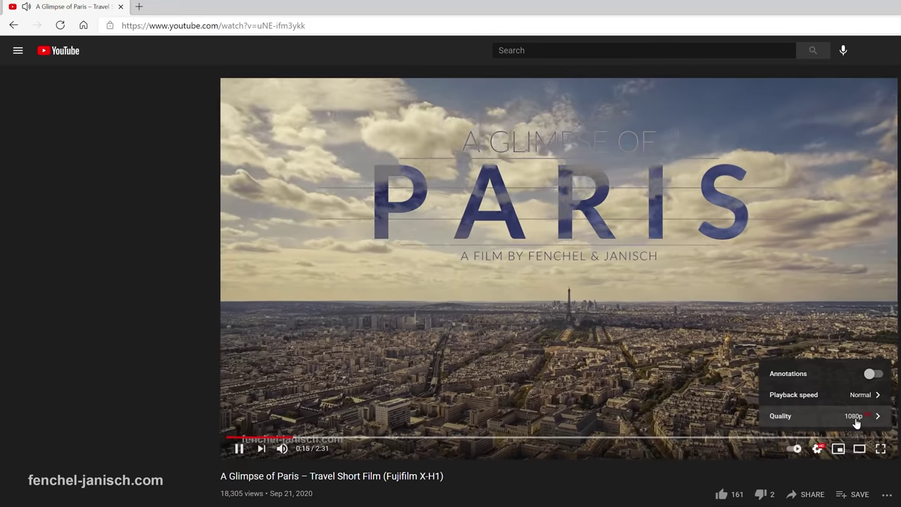
- Show the YouTube player's quality options for the Paris travel film playing at 1080p
{"action": "left_click", "coordinate": [854, 420]}
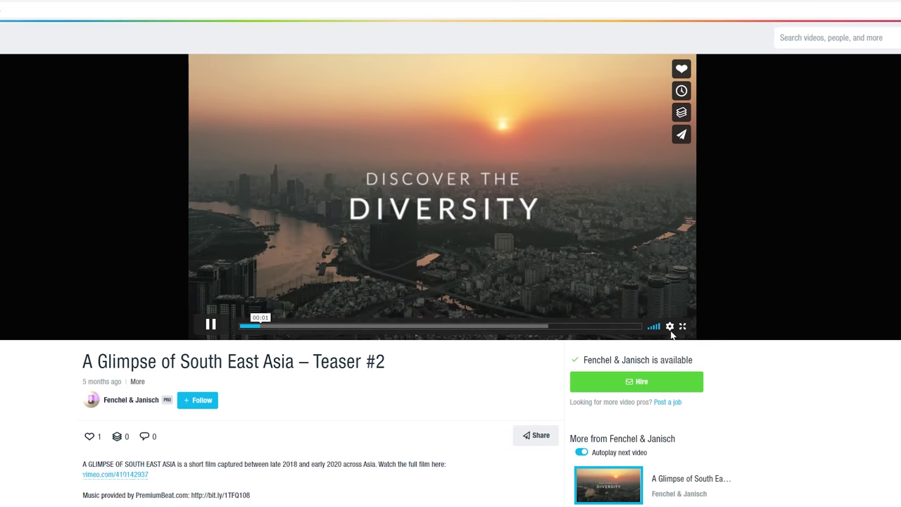
{"action": "left_click", "coordinate": [670, 327]}
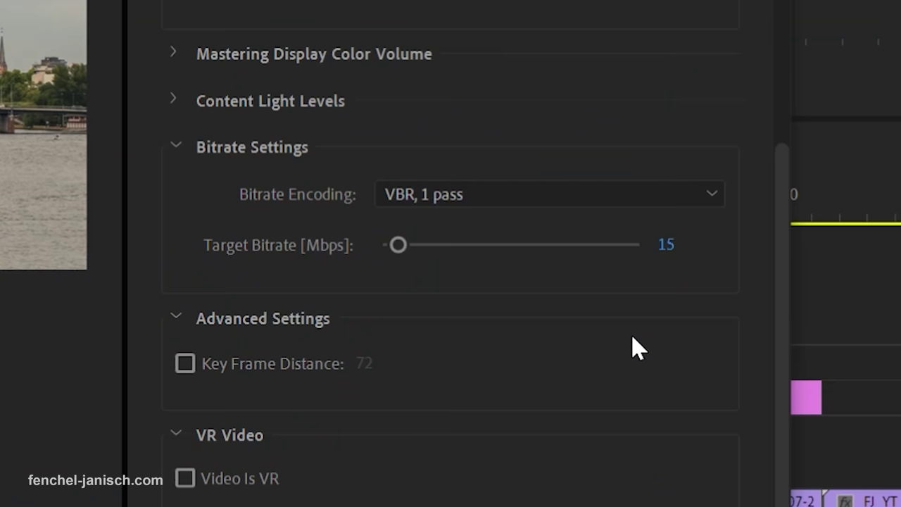
- Switch bitrate encoding to CBR with a 25 Mbps target bitrate
{"action": "left_click", "coordinate": [713, 196]}
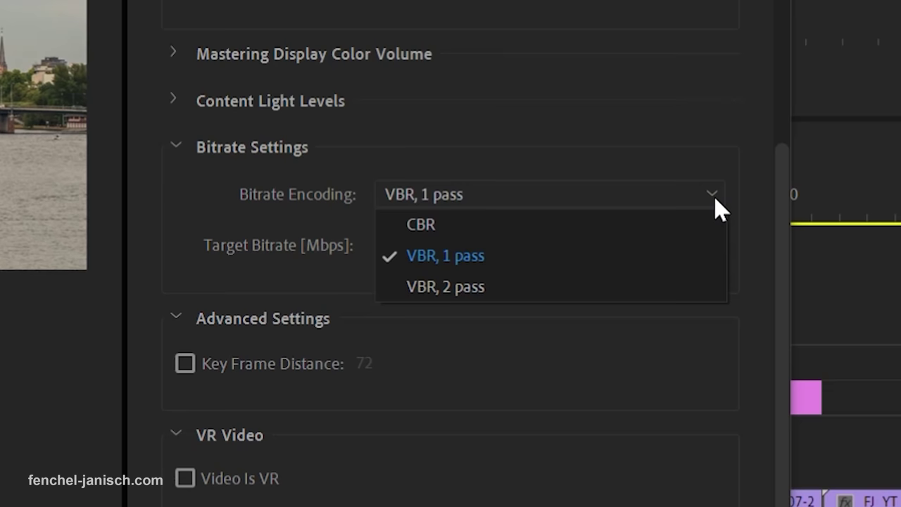
{"action": "left_click", "coordinate": [623, 218]}
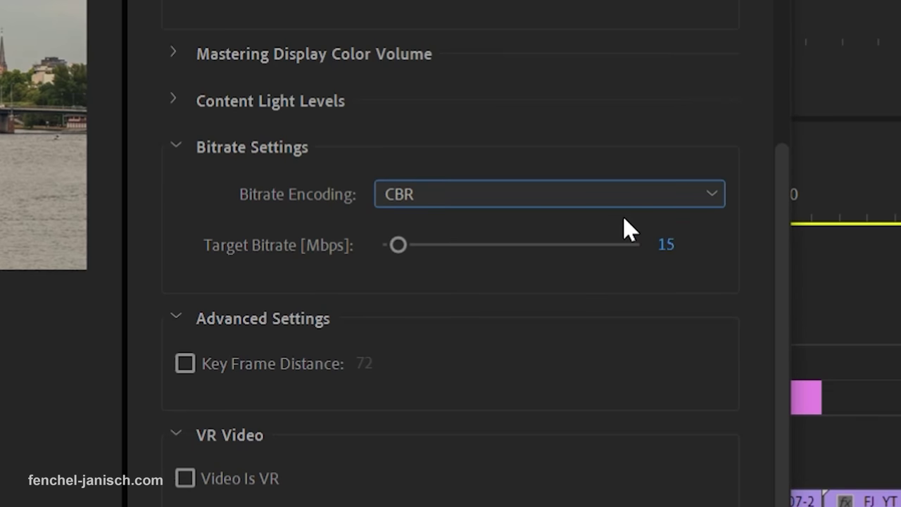
{"action": "left_click", "coordinate": [665, 246]}
{"action": "type", "text": "25"}
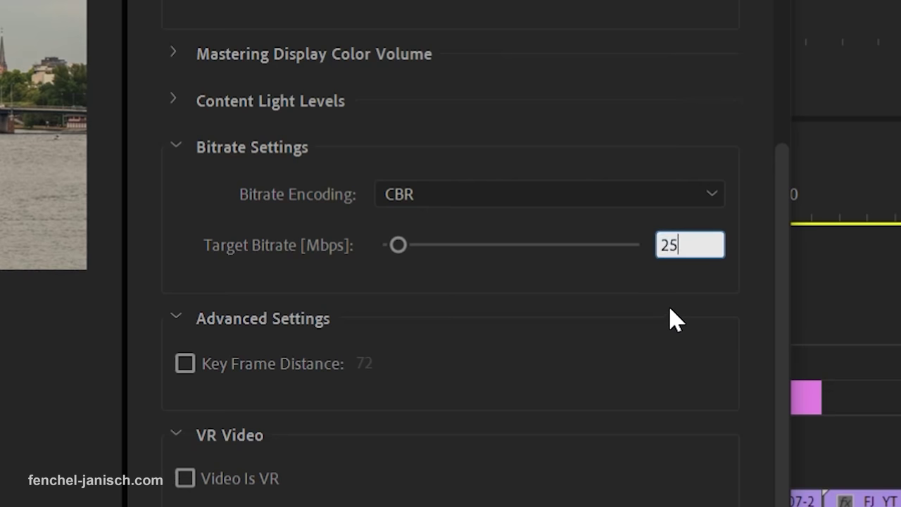
{"action": "left_click", "coordinate": [669, 309]}
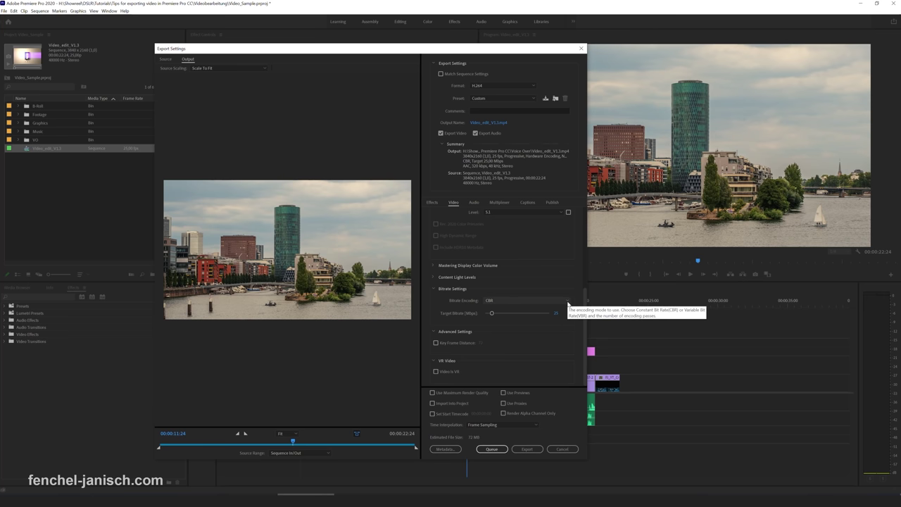
- Set a 5 Mbps target and 15 Mbps maximum bitrate, then switch to VBR 1-pass
{"action": "left_click", "coordinate": [567, 304]}
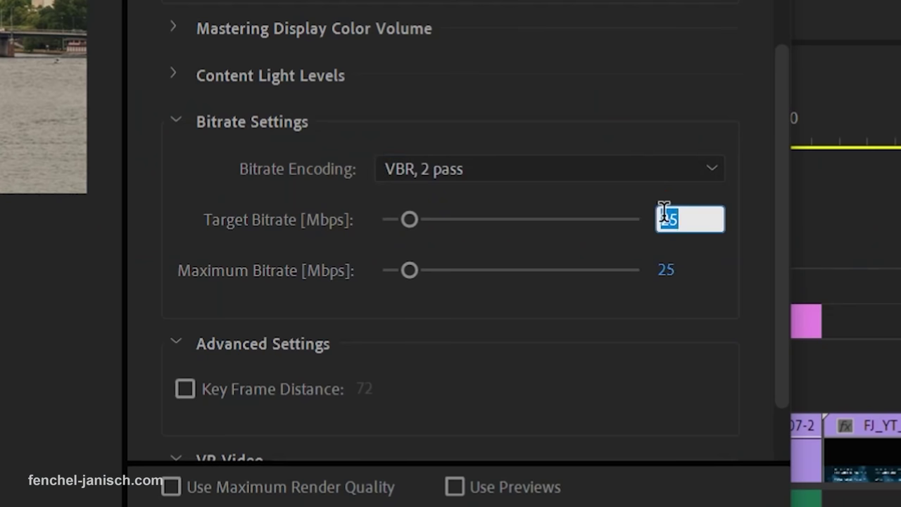
{"action": "type", "text": "5"}
{"action": "key", "text": "Return"}
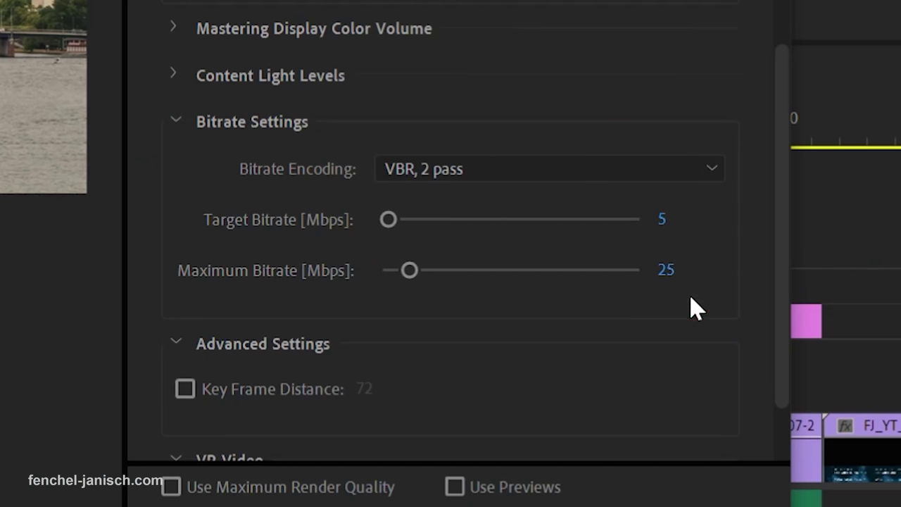
{"action": "left_click", "coordinate": [667, 272]}
{"action": "type", "text": "1"}
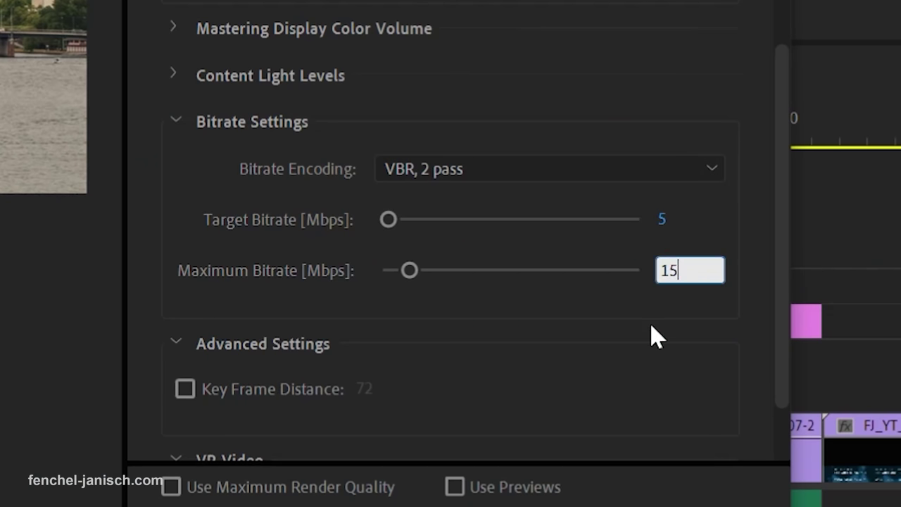
{"action": "left_click", "coordinate": [651, 326]}
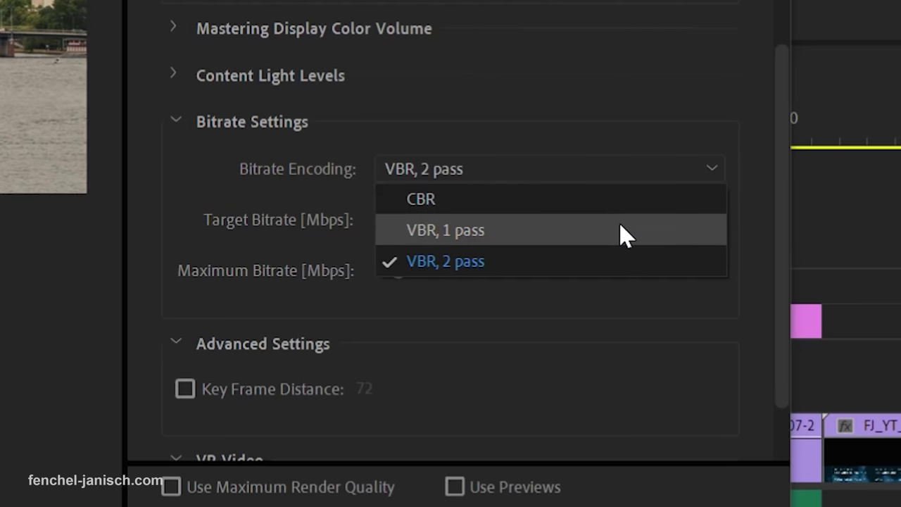
{"action": "left_click", "coordinate": [625, 236]}
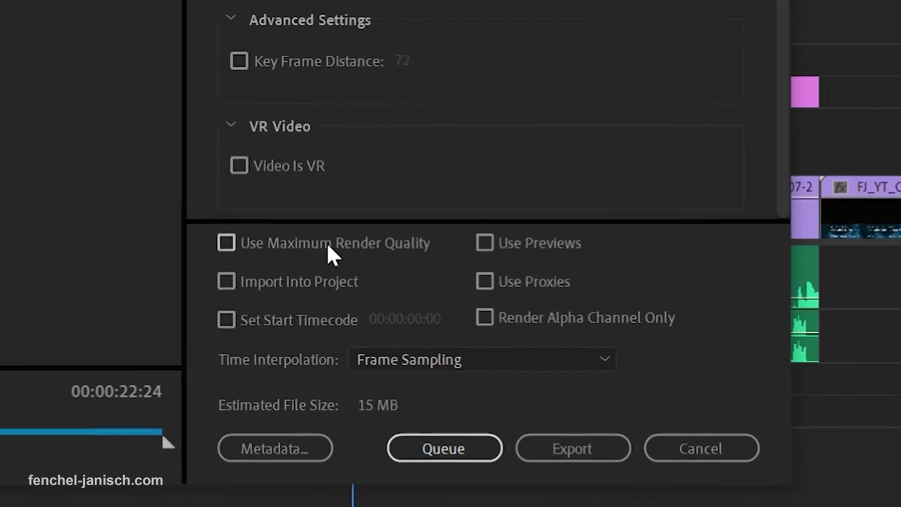
- Enable Use Maximum Render Quality and keep audio at 48000 Hz, High quality, 320 kbps
{"action": "left_click", "coordinate": [327, 243]}
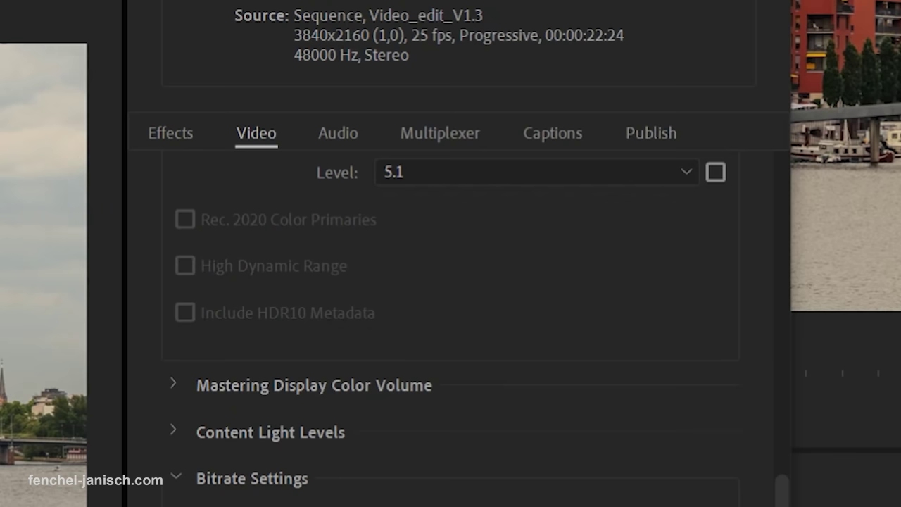
{"action": "left_click", "coordinate": [337, 134]}
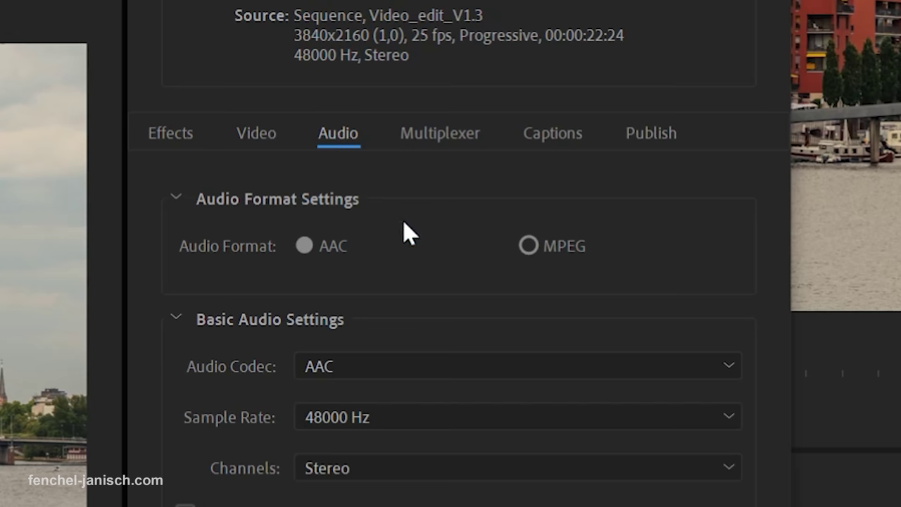
{"action": "left_click", "coordinate": [495, 417]}
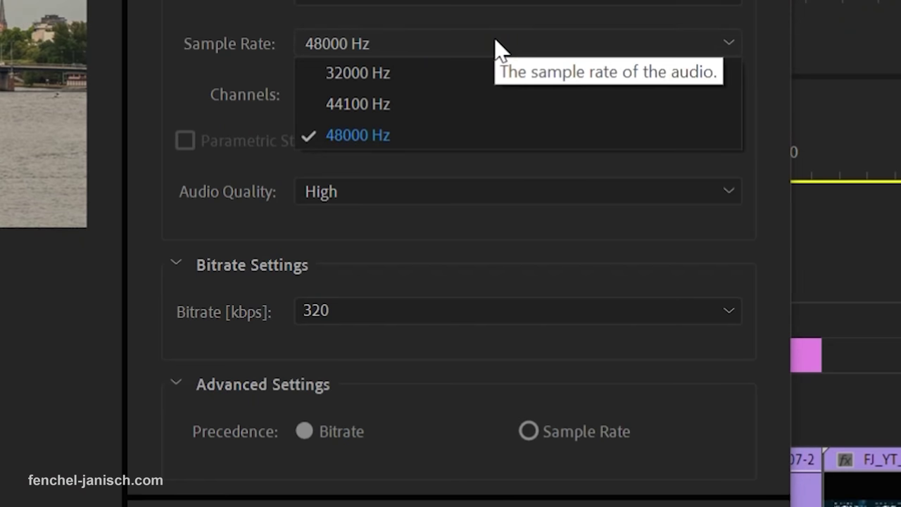
{"action": "left_click", "coordinate": [495, 416]}
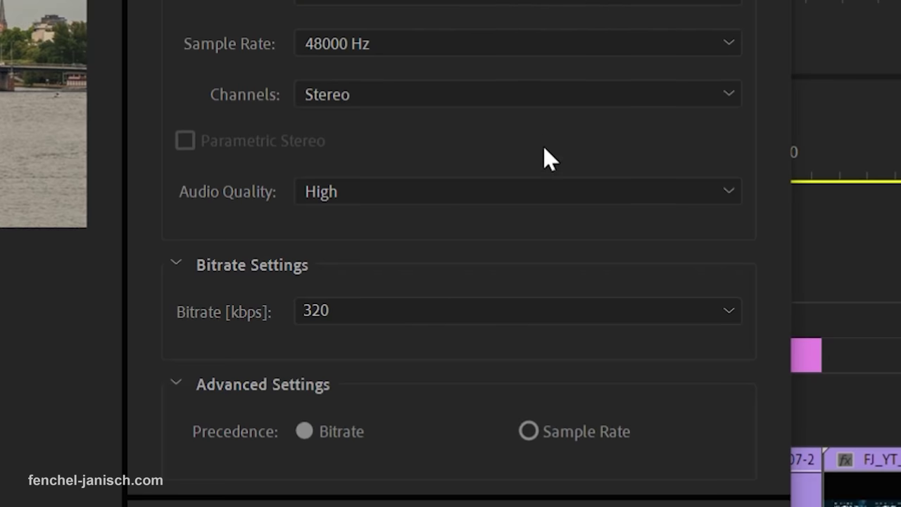
{"action": "left_click", "coordinate": [535, 188]}
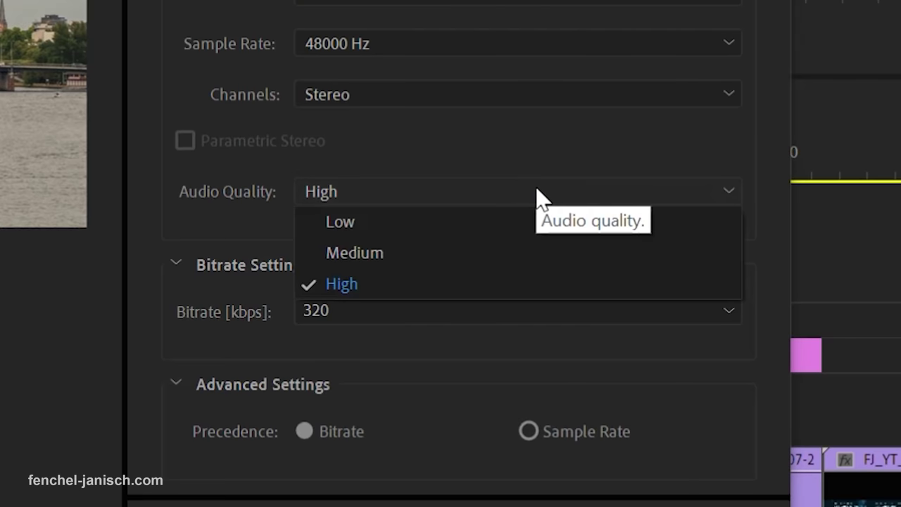
{"action": "left_click", "coordinate": [389, 283]}
{"action": "left_click", "coordinate": [399, 317]}
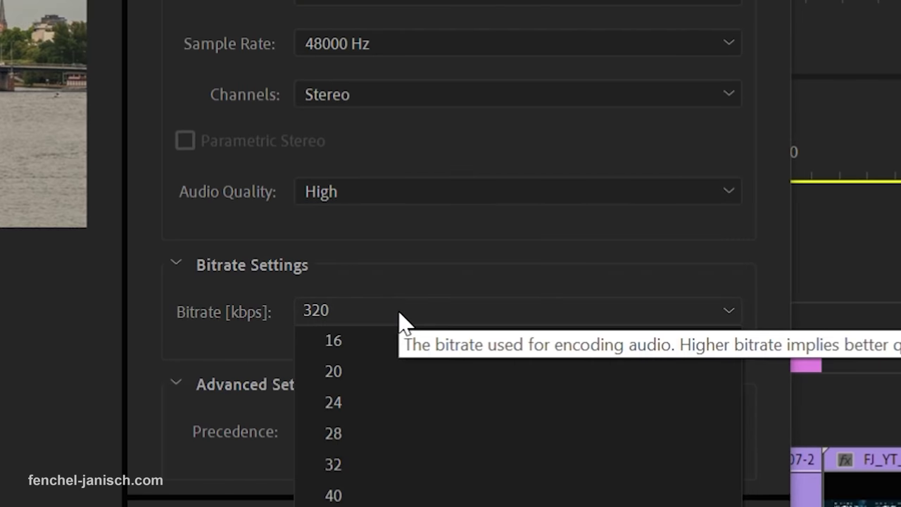
{"action": "key", "text": "Escape"}
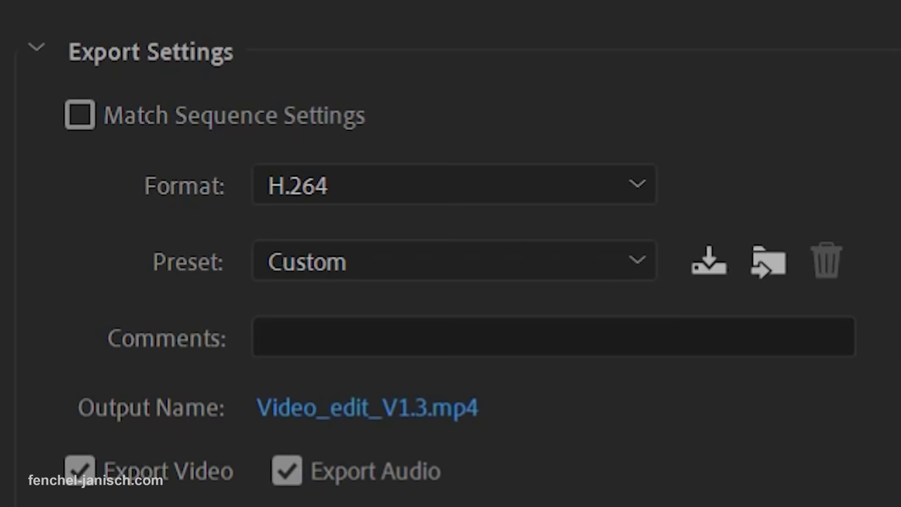
- Start saving the settings as a new preset named 'UHD - 25p - Vimeo'
{"action": "left_click", "coordinate": [710, 263]}
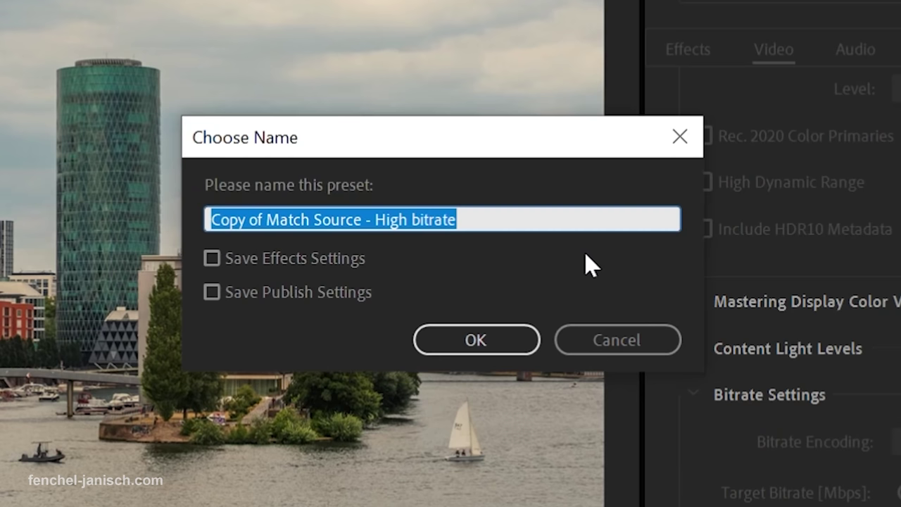
{"action": "type", "text": "UHD"}
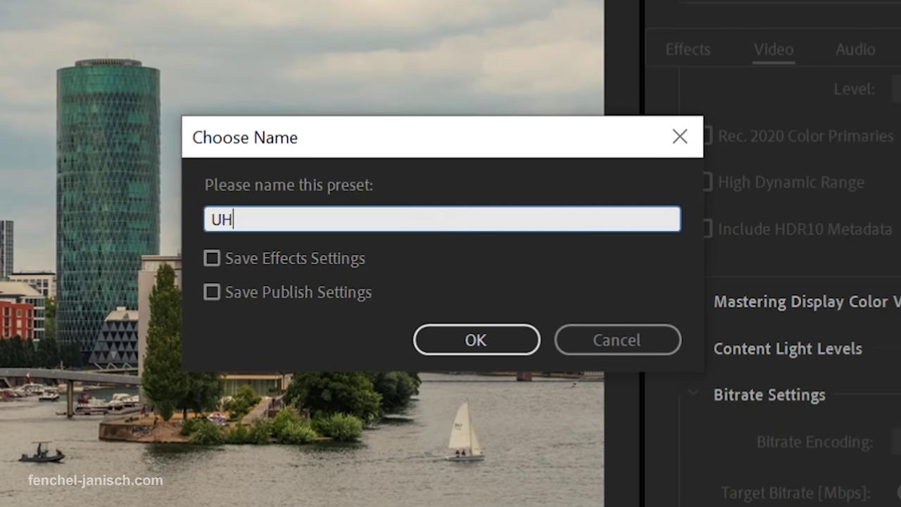
{"action": "type", "text": " - 25p - Vimeo"}
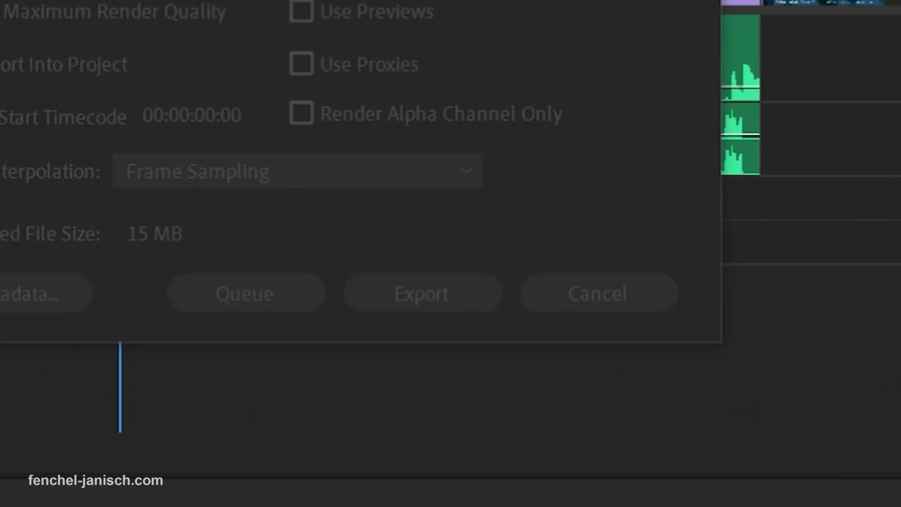
- Confirm the new preset name, then start exporting Video_edit_V1.3 and cancel it at about 8%
{"action": "key", "text": "Return"}
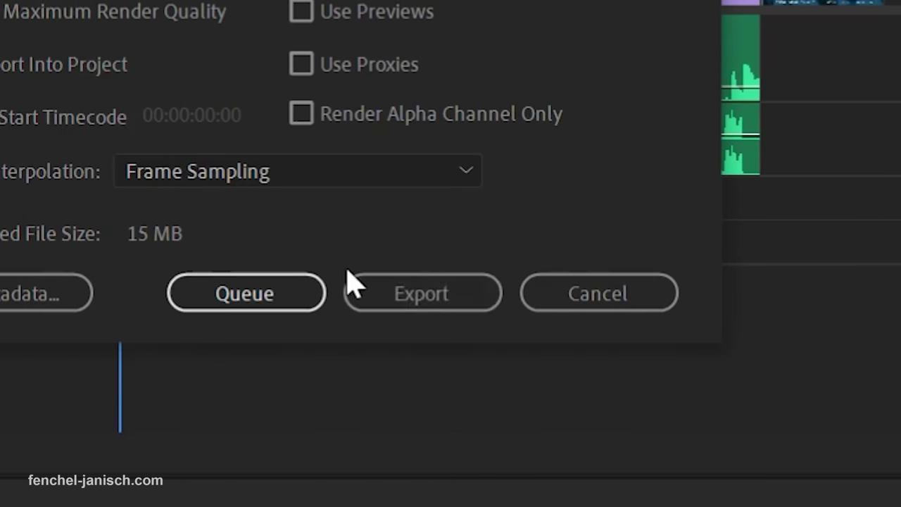
{"action": "left_click", "coordinate": [443, 313]}
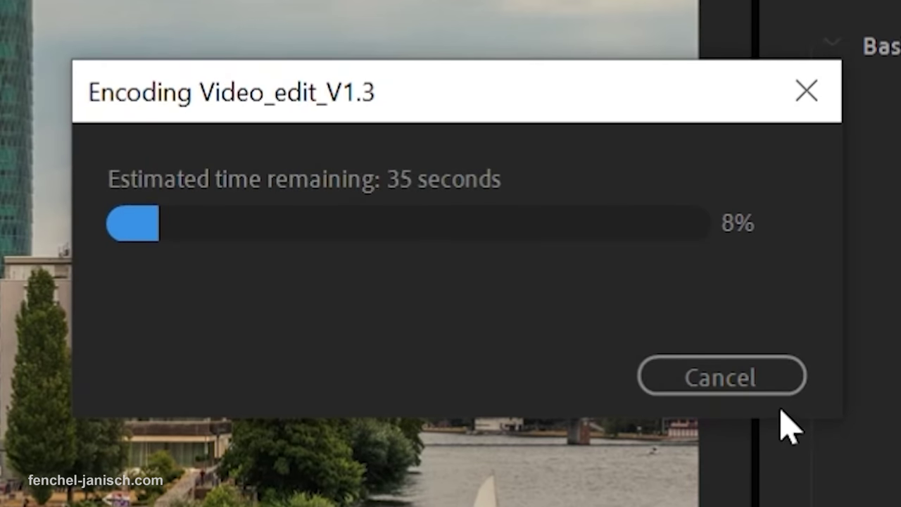
{"action": "left_click", "coordinate": [767, 383]}
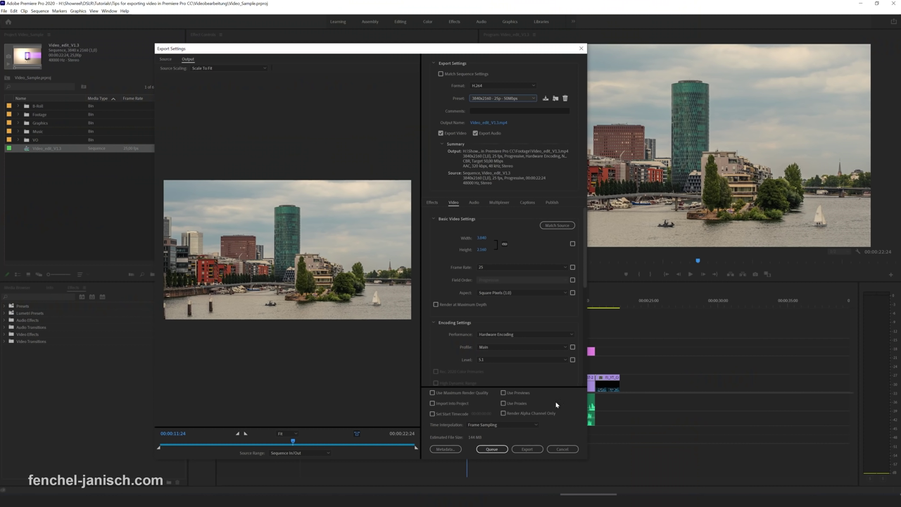
- Queue Video_edit_V1.3 in Media Encoder, start the queue, and inspect the other queued items
{"action": "left_click", "coordinate": [502, 451]}
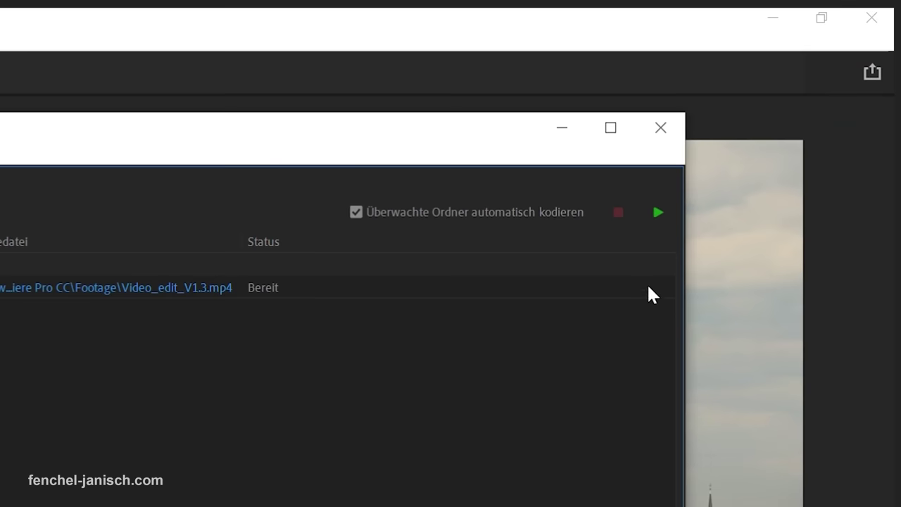
{"action": "left_click", "coordinate": [656, 209]}
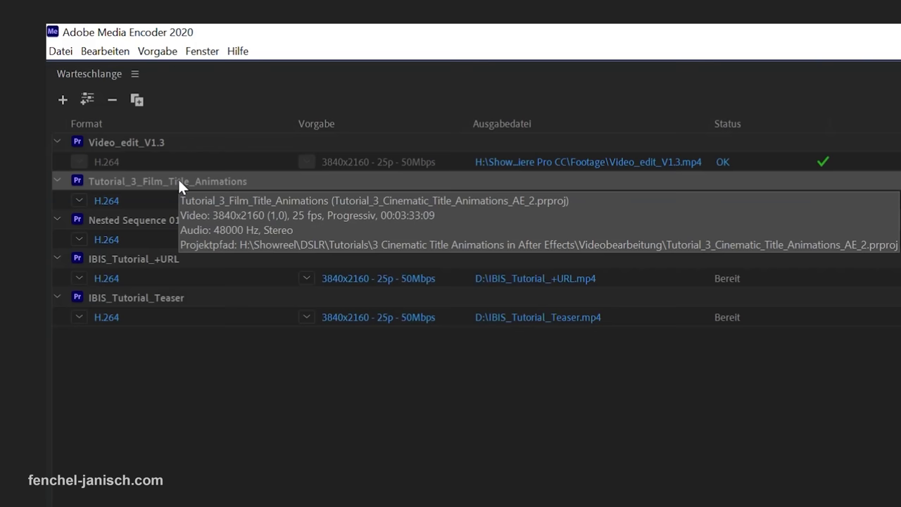
{"action": "left_click", "coordinate": [156, 219]}
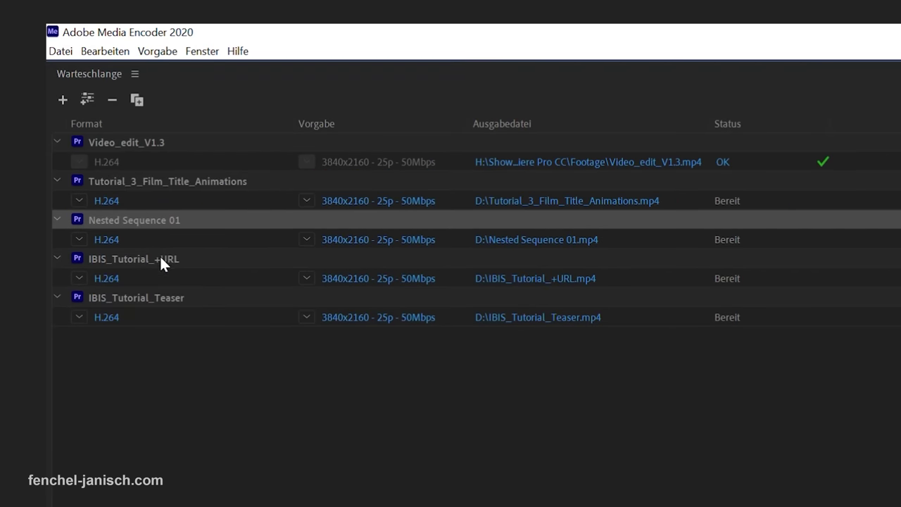
{"action": "left_click", "coordinate": [159, 260]}
{"action": "left_click", "coordinate": [169, 297]}
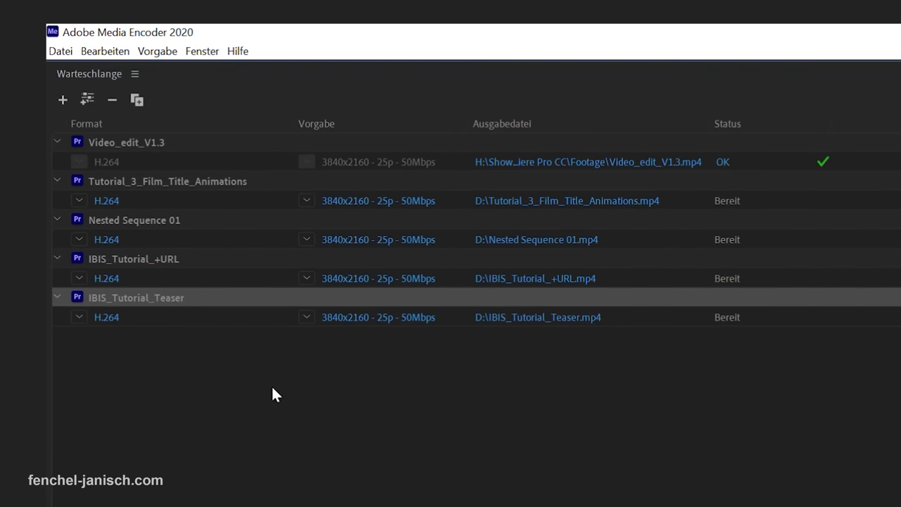
{"action": "left_click", "coordinate": [273, 386]}
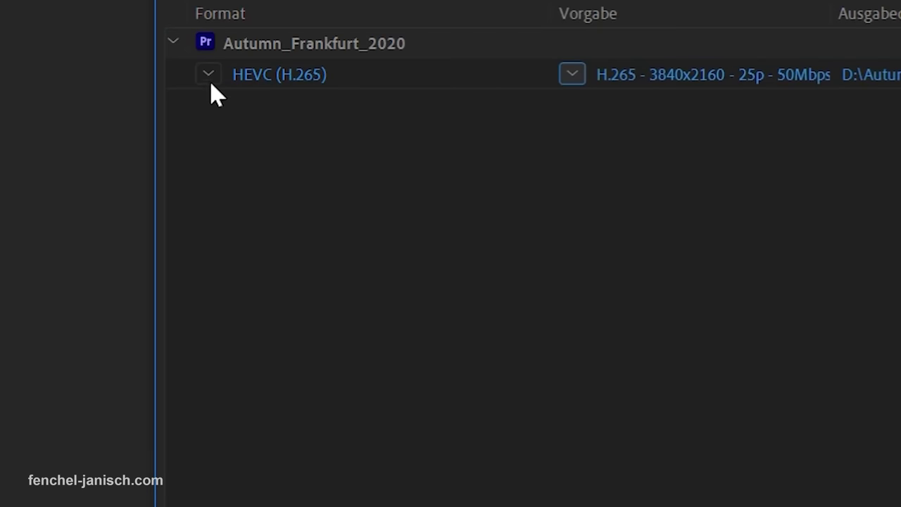
- Change the Autumn_Frankfurt_2020 job's format to DNxHR/DNxHD MXF OP1a, then to HEVC (H.265), and open its presets
{"action": "left_click", "coordinate": [208, 75]}
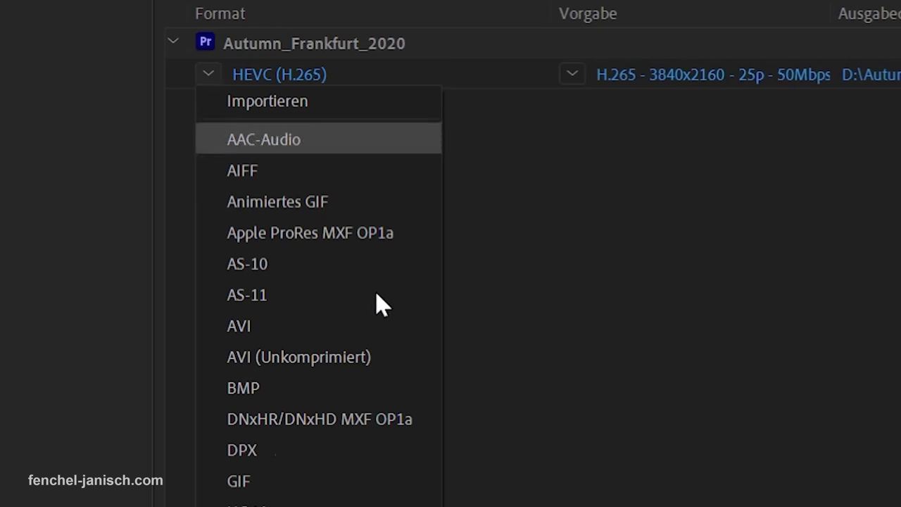
{"action": "left_click", "coordinate": [406, 433]}
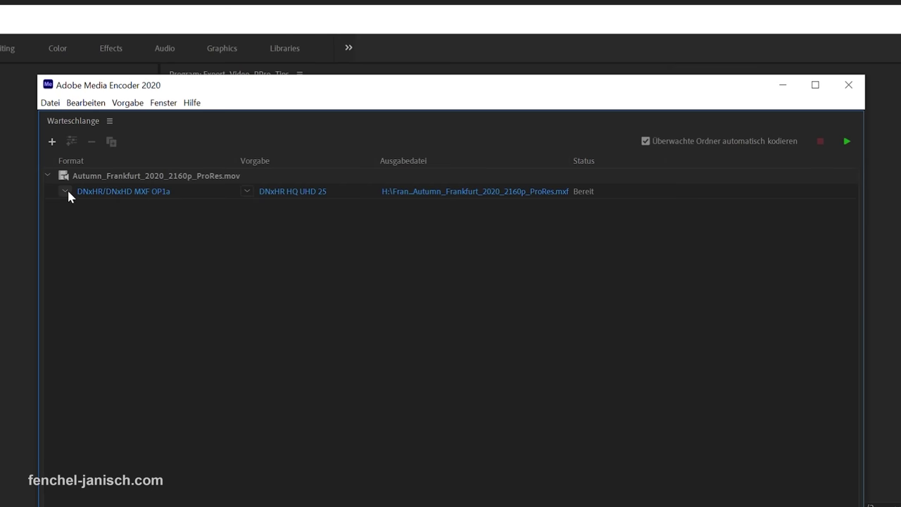
{"action": "left_click", "coordinate": [66, 191]}
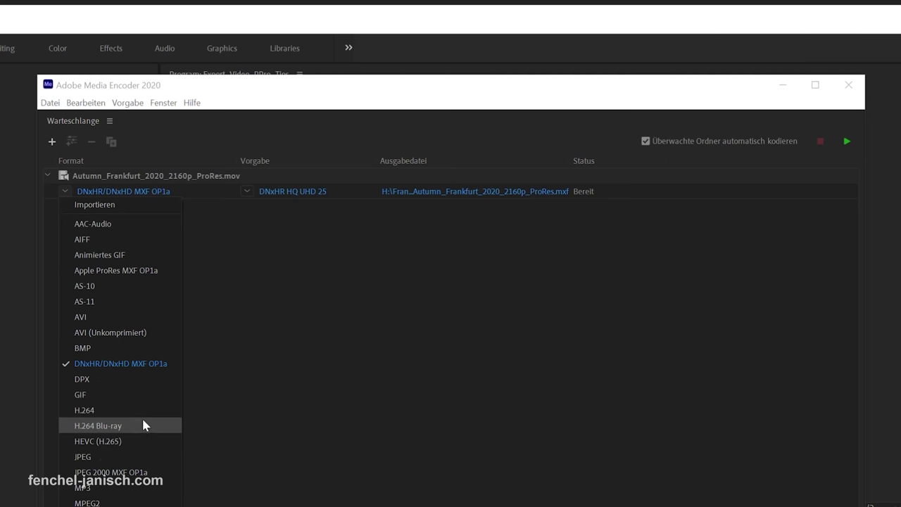
{"action": "left_click", "coordinate": [133, 441]}
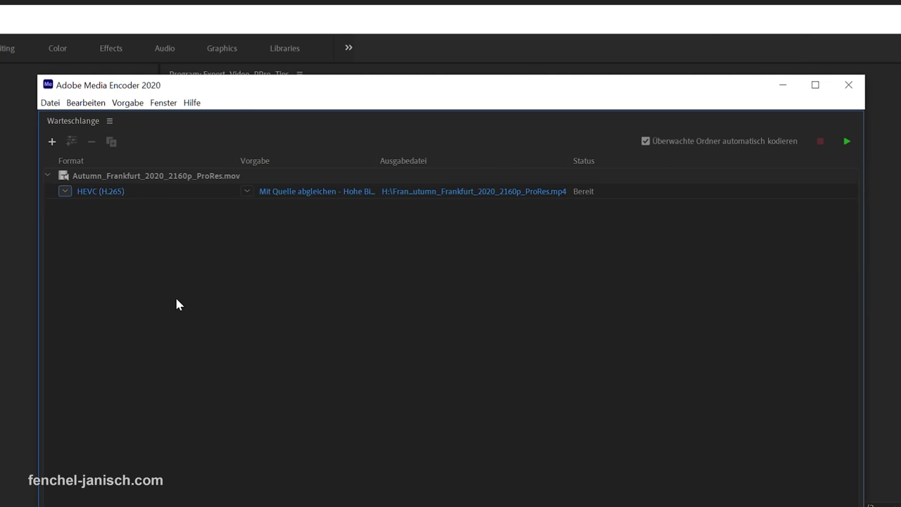
{"action": "left_click", "coordinate": [247, 192]}
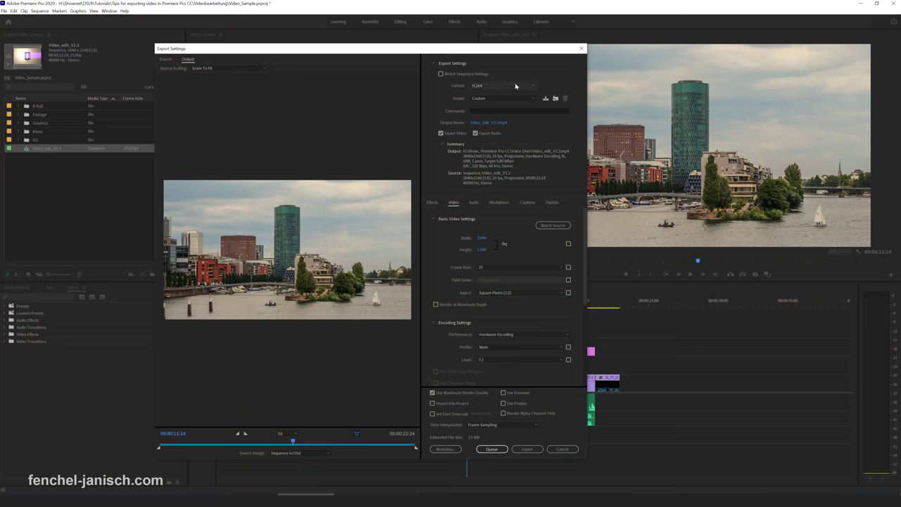
- Choose QuickTime format with the Apple ProRes 422 codec and switch render depth from 8-bpc to 16-bpc
{"action": "left_click", "coordinate": [515, 85]}
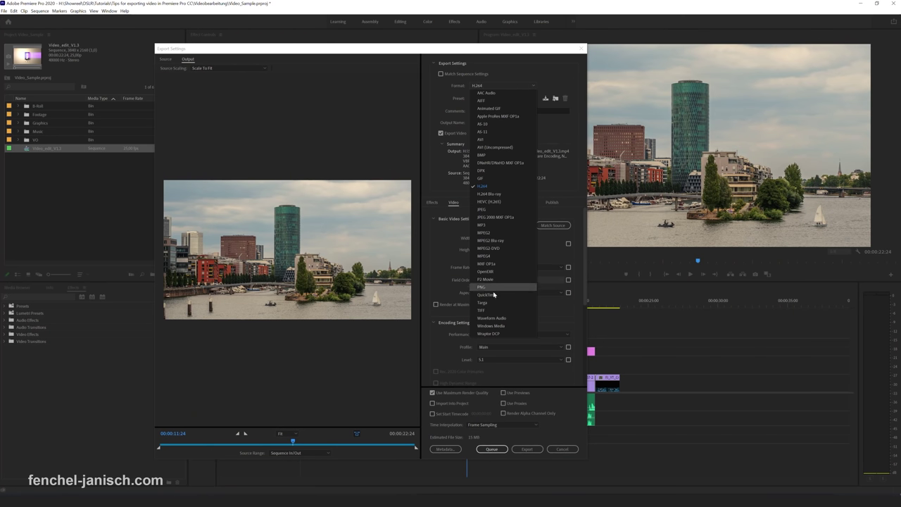
{"action": "key", "text": "Escape"}
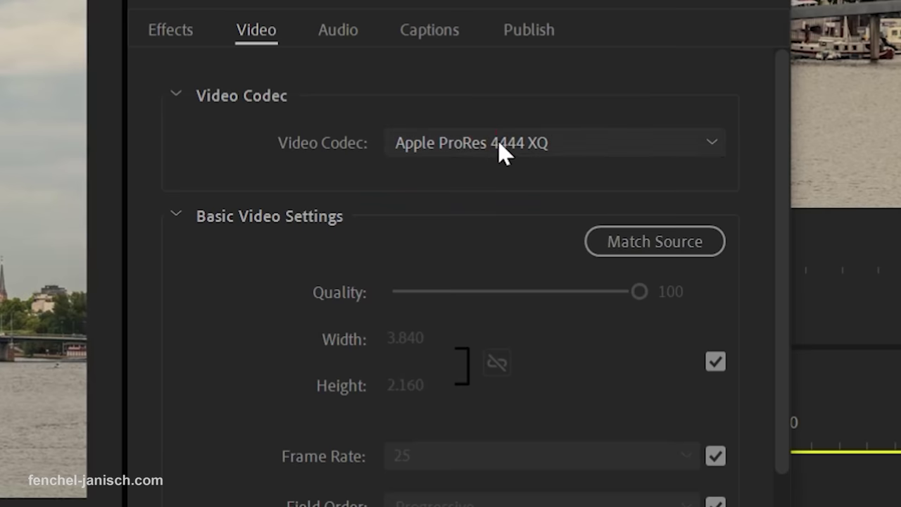
{"action": "left_click", "coordinate": [515, 232]}
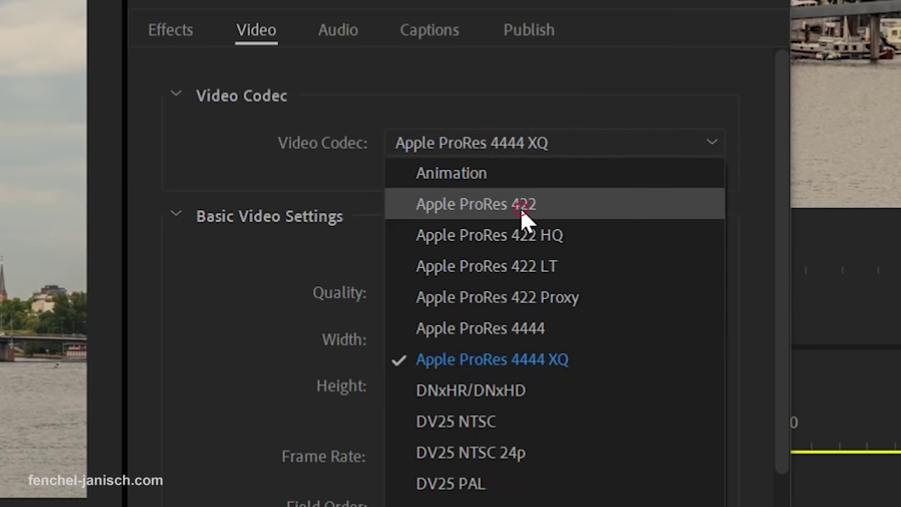
{"action": "key", "text": "Escape"}
{"action": "key", "text": "Up"}
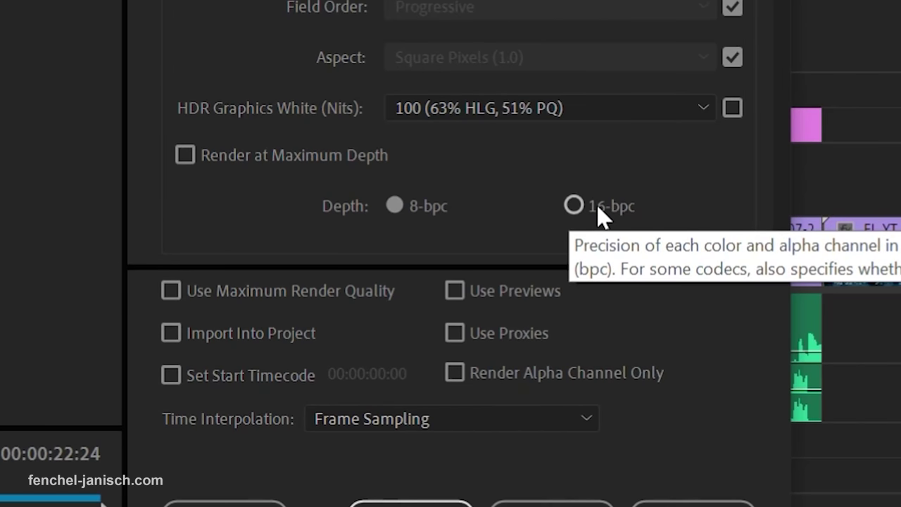
{"action": "left_click", "coordinate": [596, 206]}
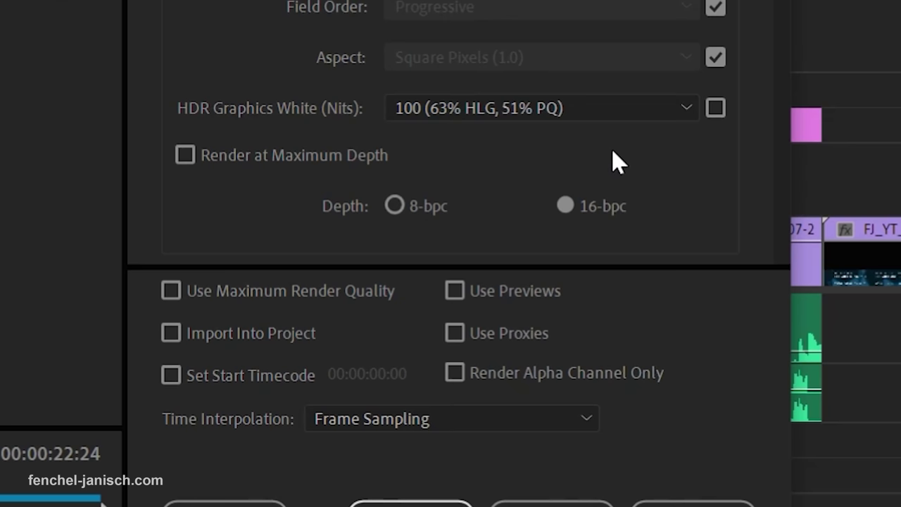
{"action": "scroll", "coordinate": [614, 161], "scroll_direction": "down", "scroll_amount": 5}
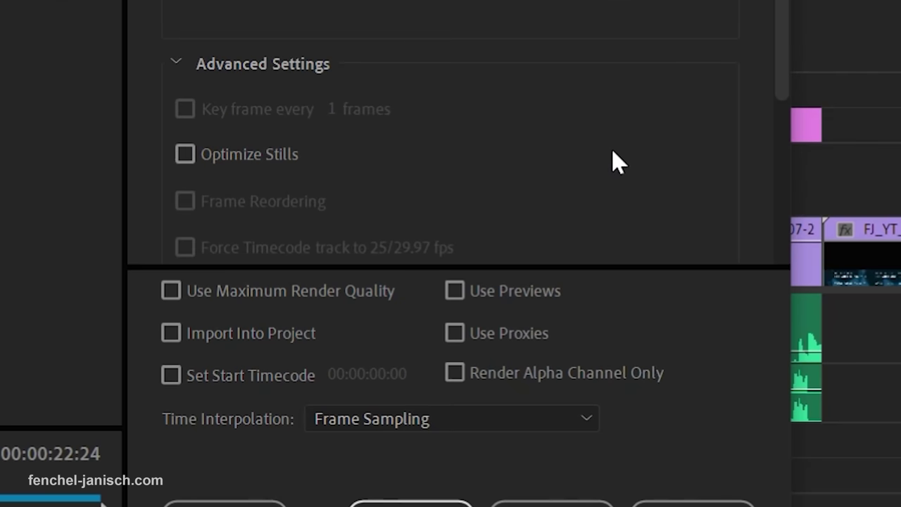